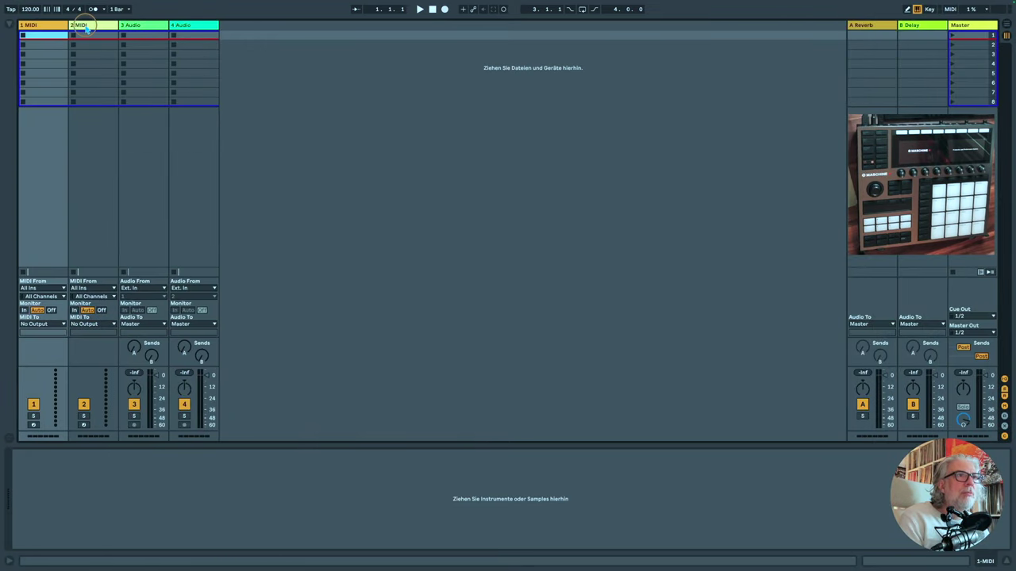
Delete the unused fourth track, 4 Audio, from the set.
click(196, 26)
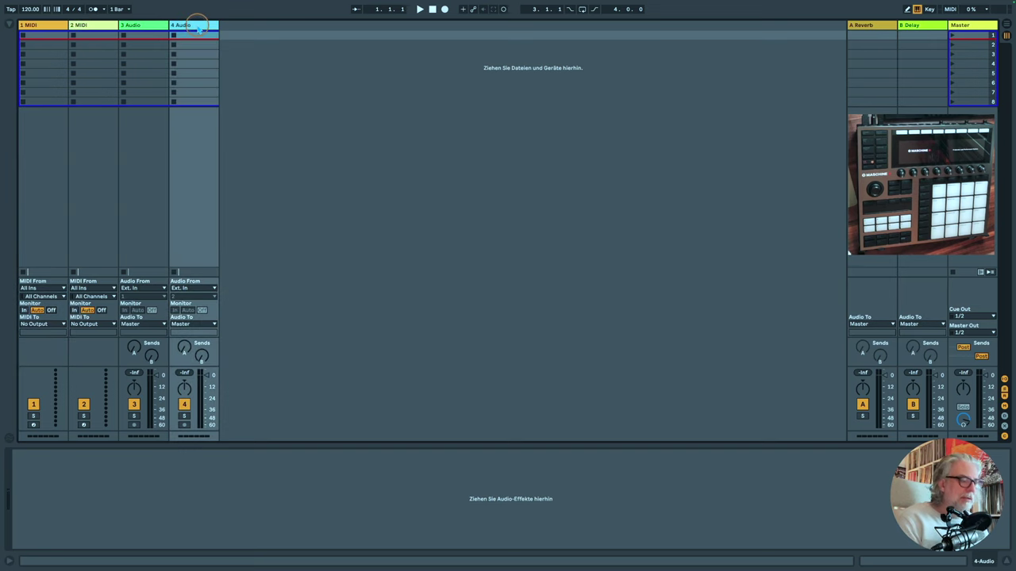
key(Delete)
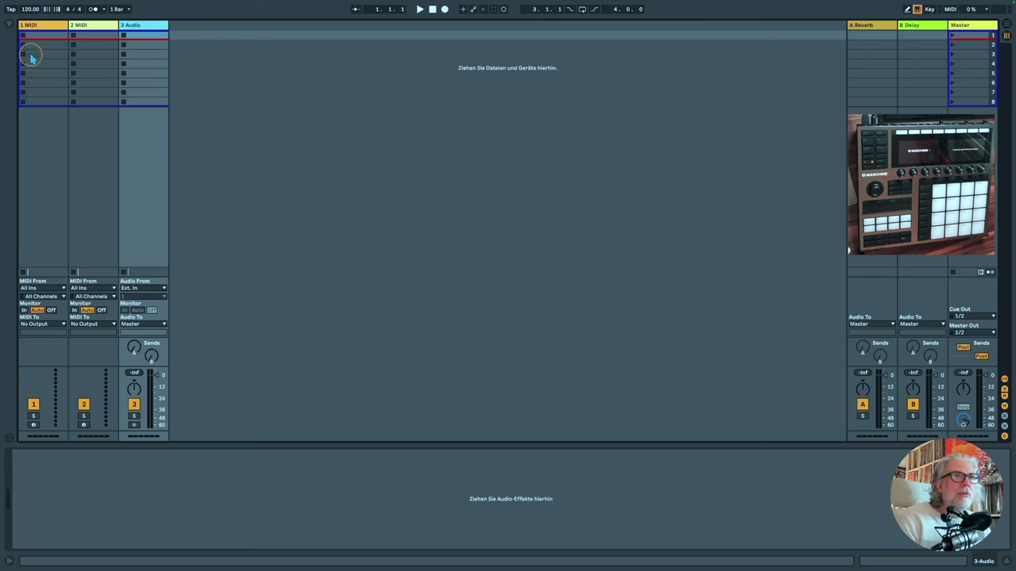
Load the Native Instruments Maschine 2 VST3 plug-in from the browser onto the first MIDI track.
click(11, 26)
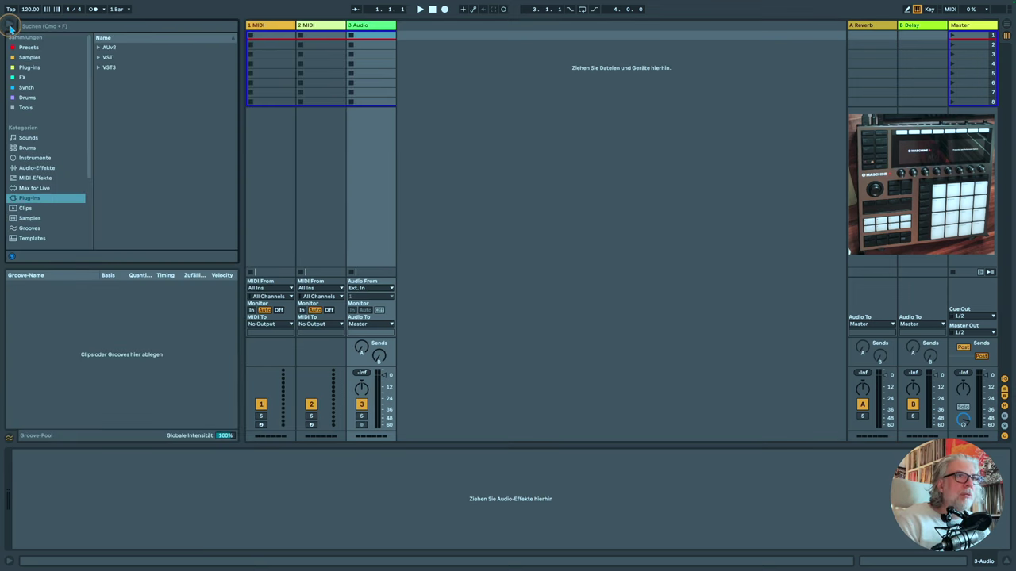
click(103, 68)
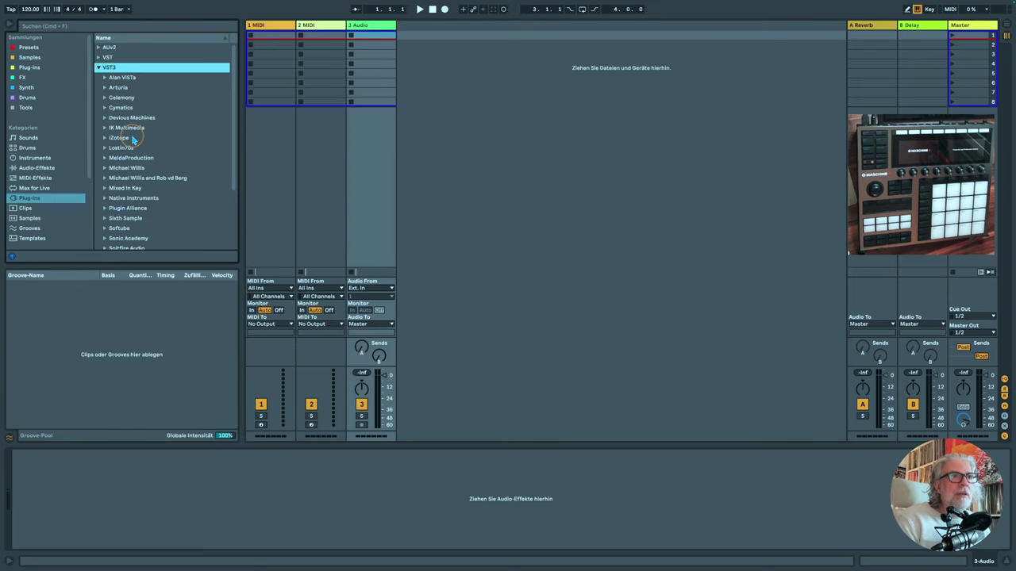
scroll(132, 138, down, 1)
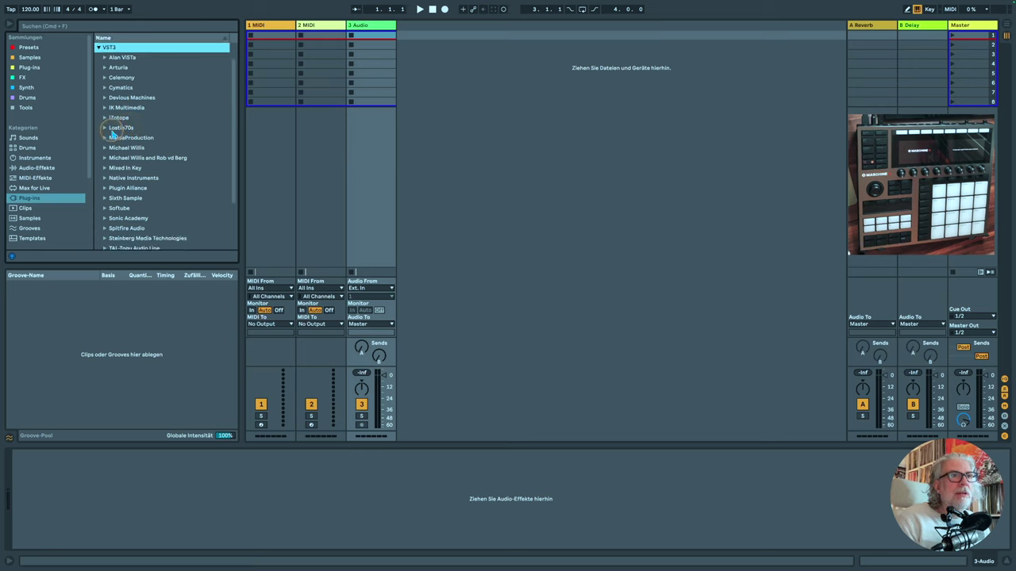
click(111, 180)
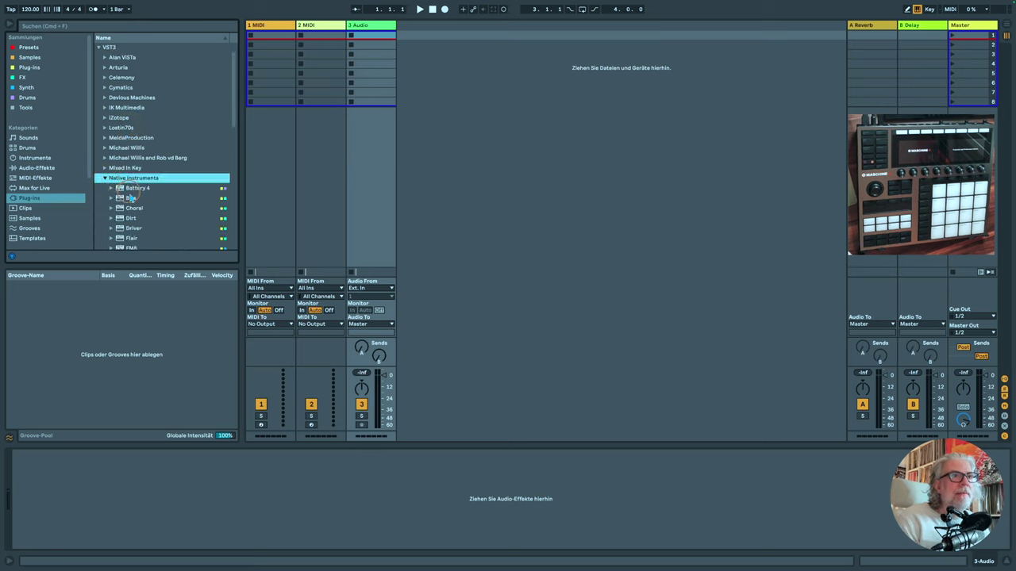
scroll(135, 174, down, 5)
drag(139, 213, 263, 207)
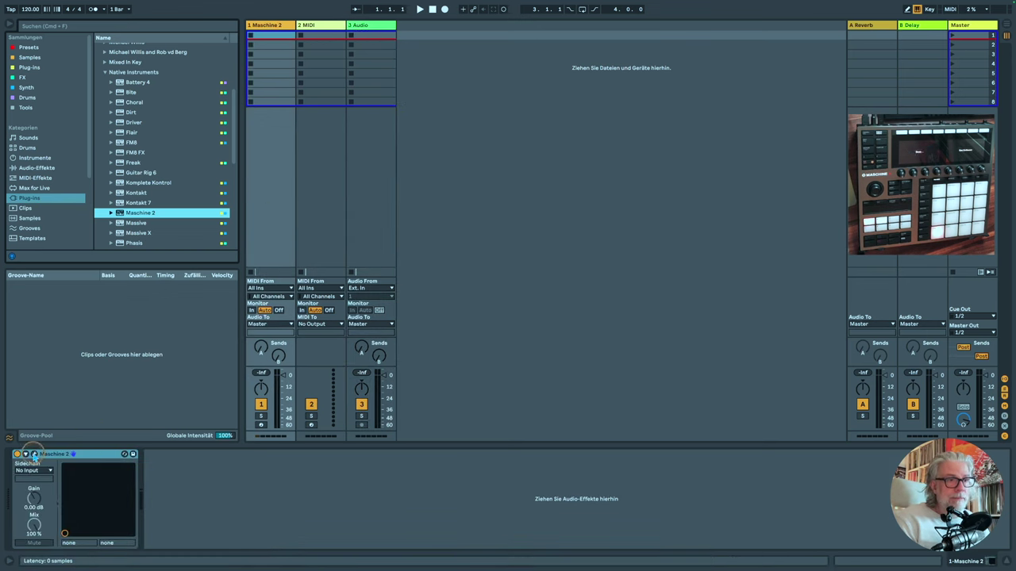
Place the Maschine 2 plug-in window over the empty session area and set its view size to Large.
drag(181, 303, 612, 135)
click(472, 141)
click(540, 183)
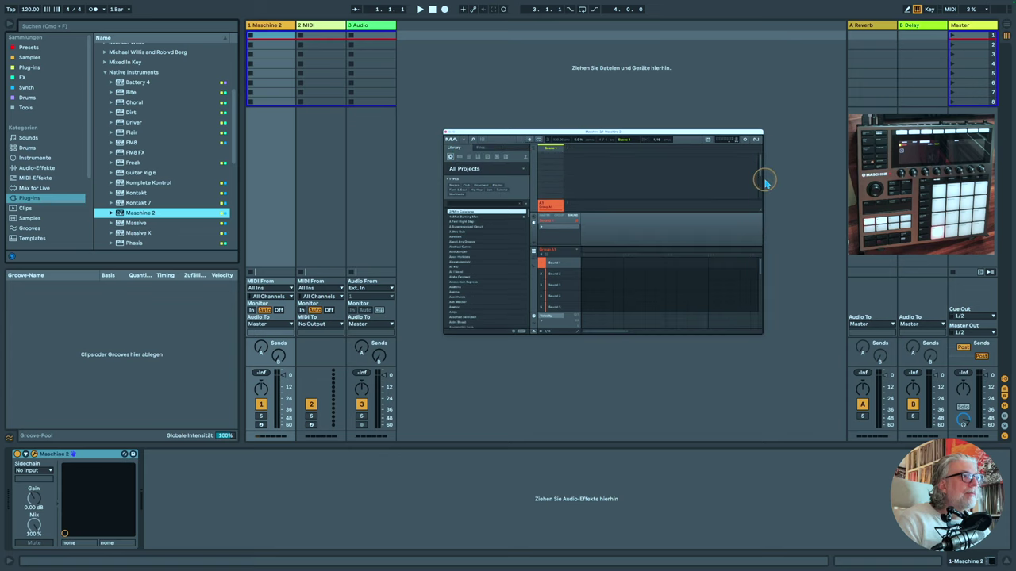
click(467, 143)
mouse_move(469, 159)
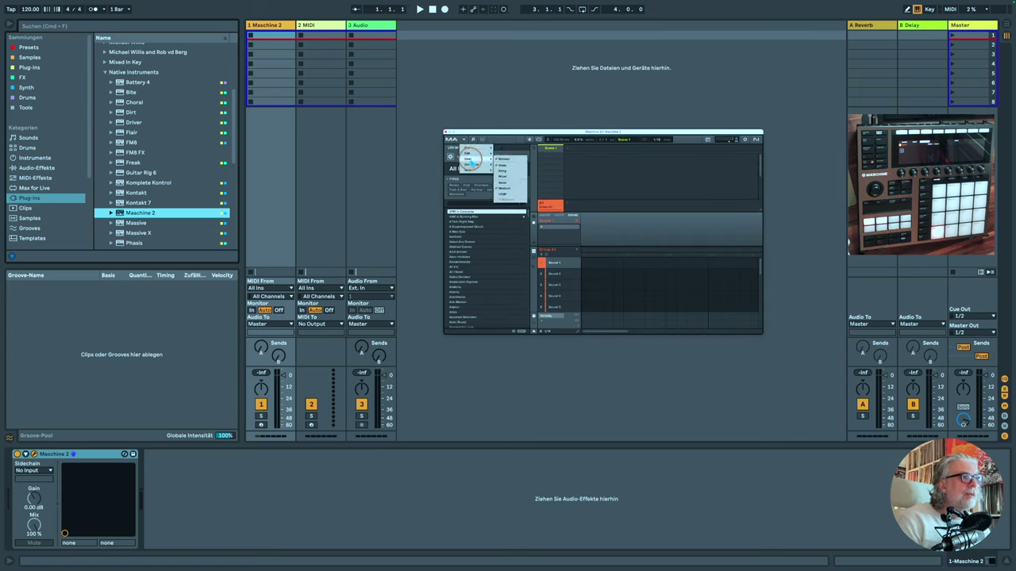
click(503, 193)
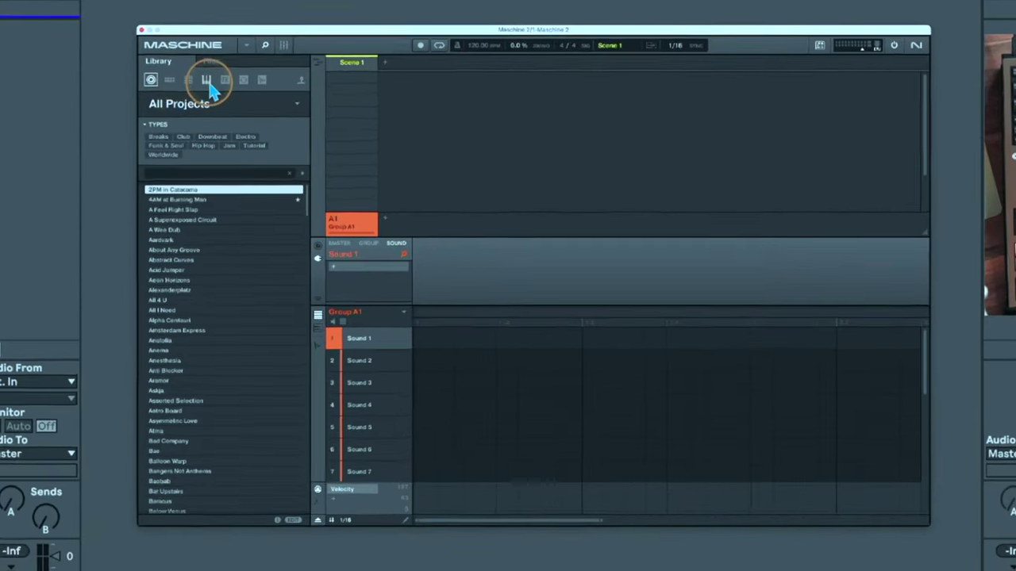
Filter the Maschine instrument library by the Bass type and load the 2 OSC Bass preset into the first sound slot.
click(376, 120)
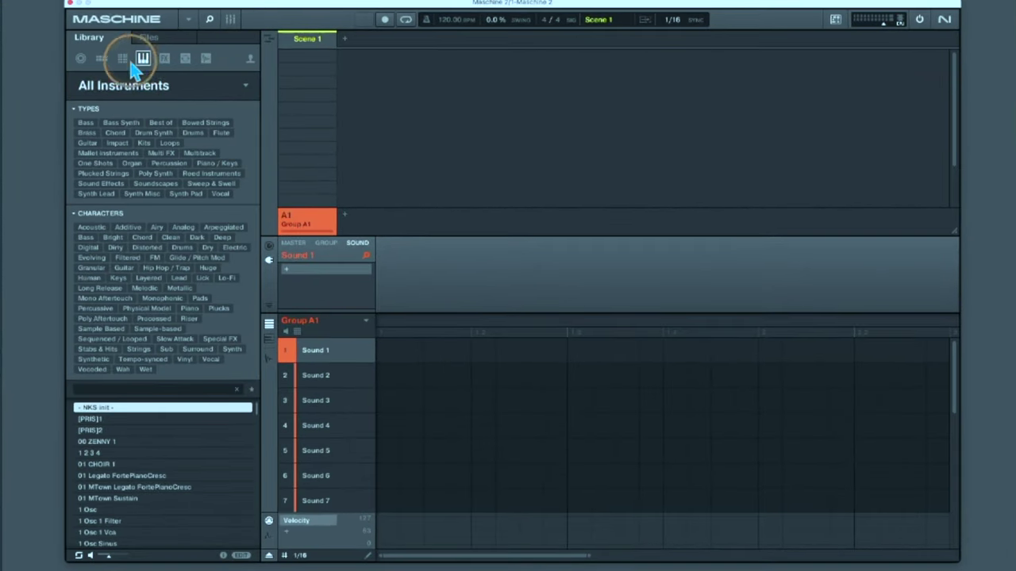
click(85, 124)
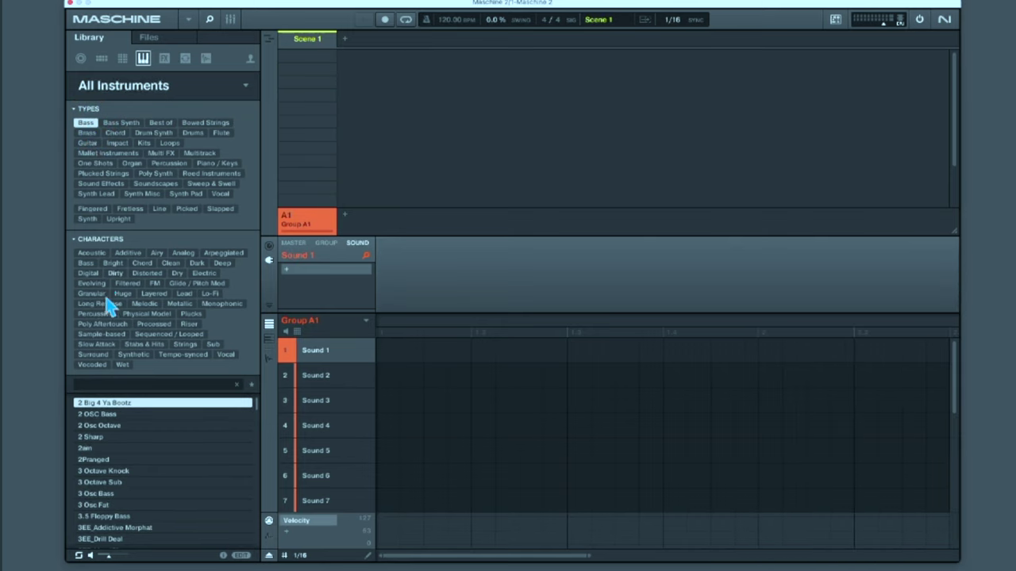
click(89, 416)
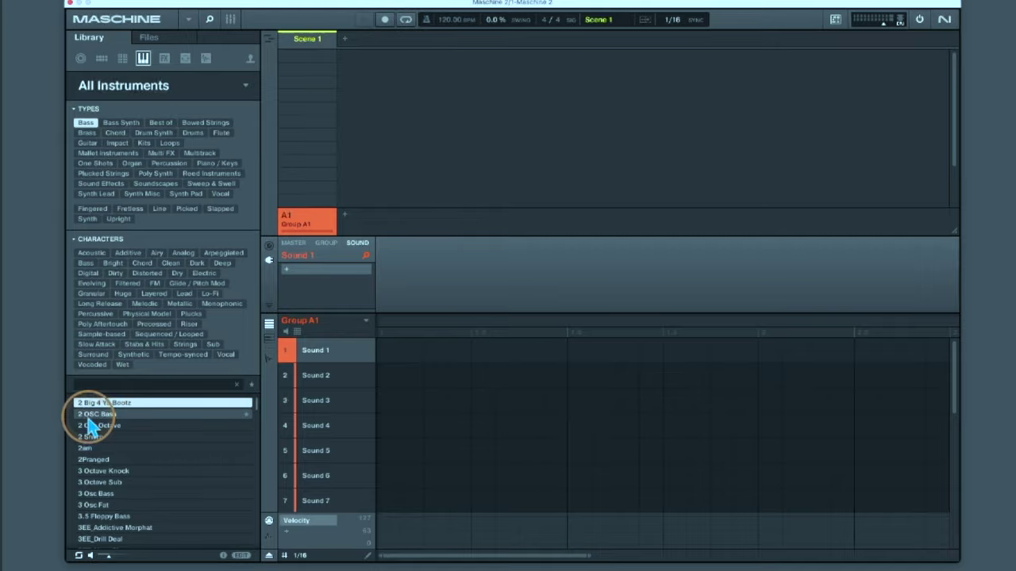
click(91, 416)
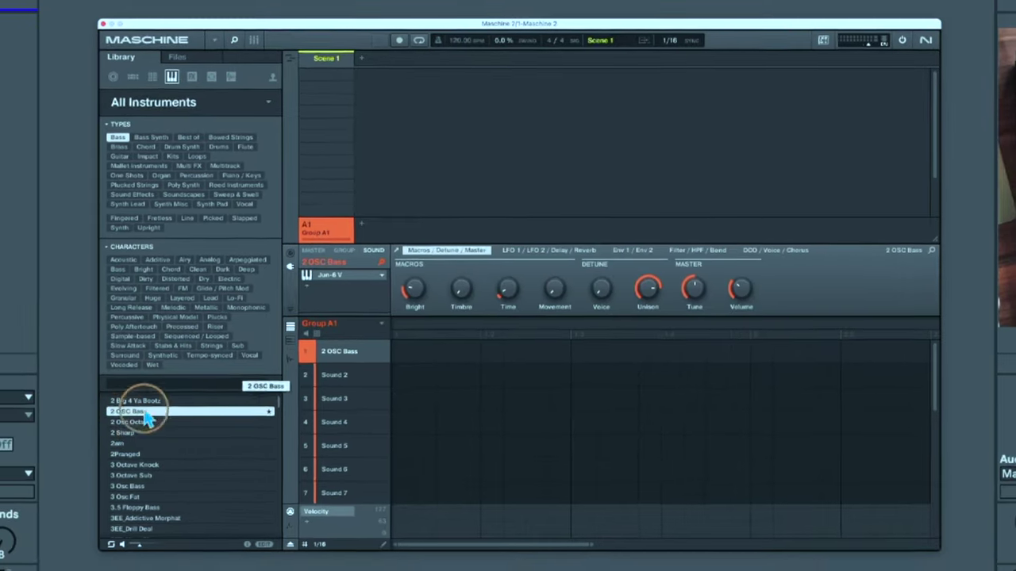
click(317, 350)
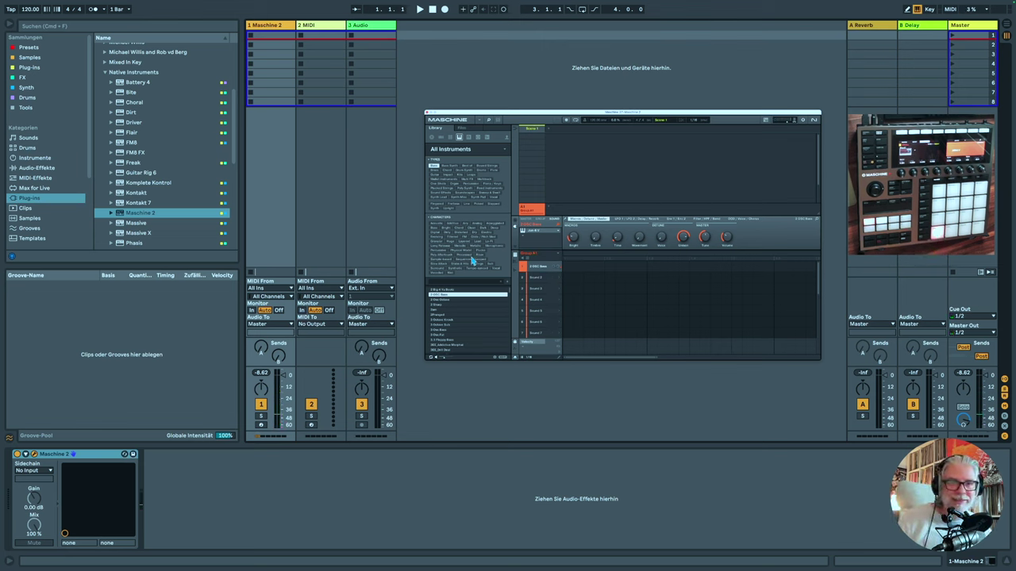
Record-arm the Maschine 2 track and try to record pad playing into its first clip slot.
click(262, 426)
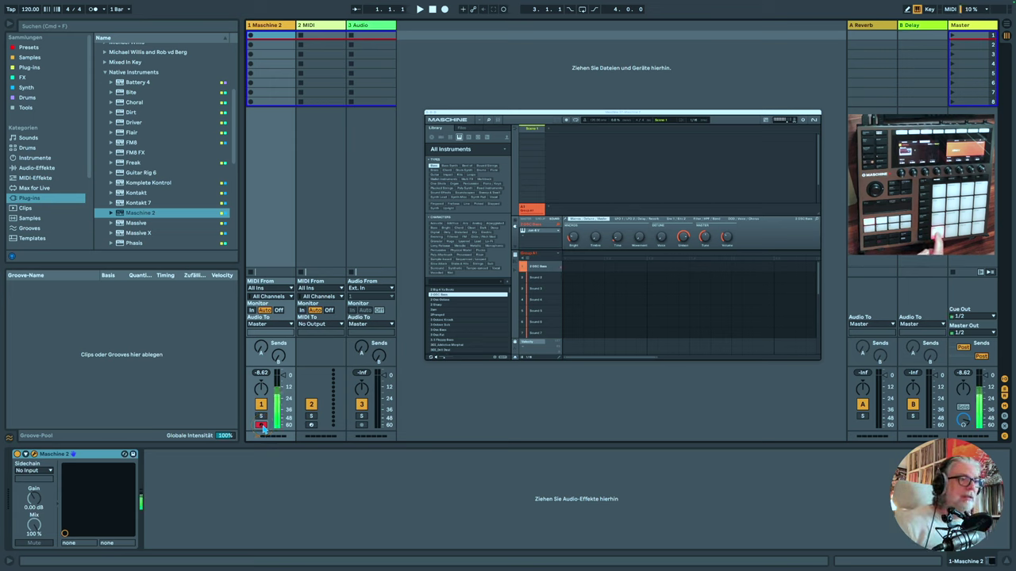
click(251, 36)
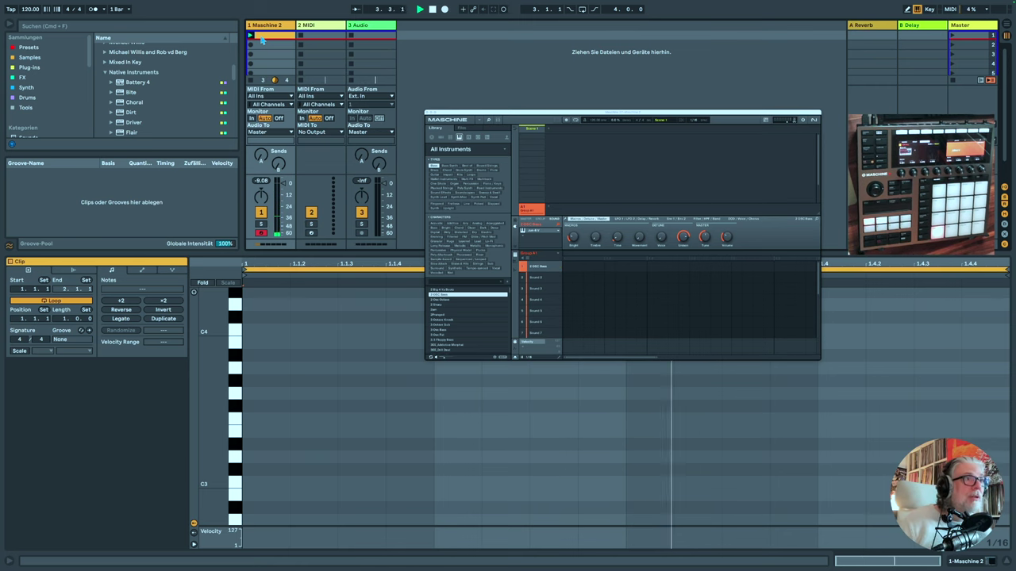
click(429, 44)
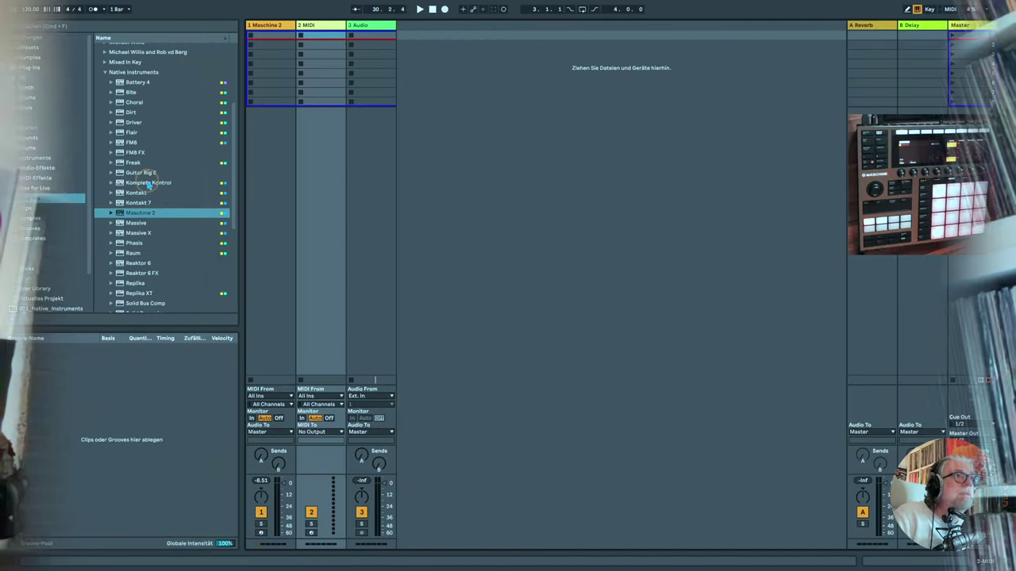
Show the mixer in the Maschine plug-in and set the 2 OSC Bass sound's MIDI output to Host, channel 1.
click(268, 25)
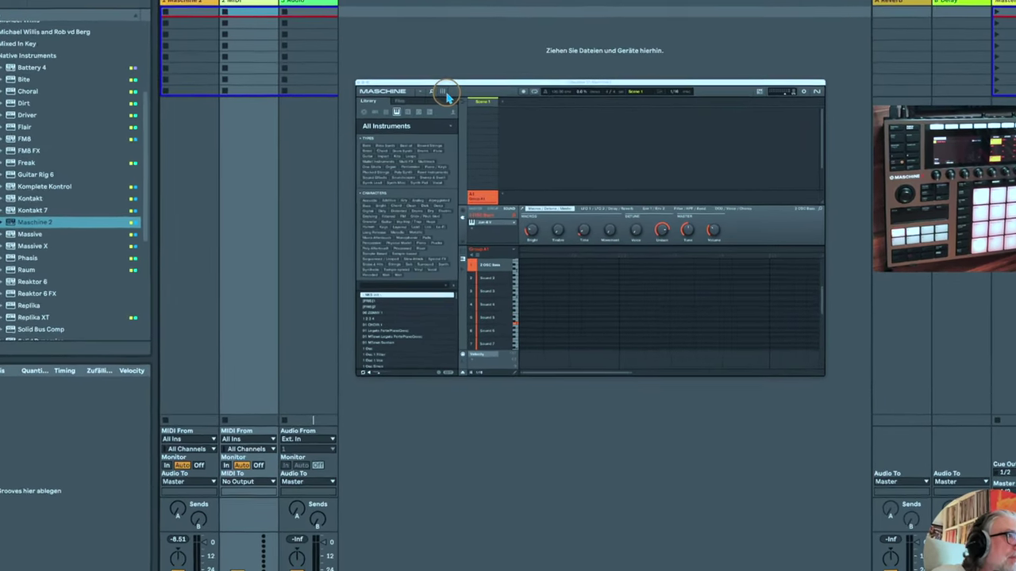
click(482, 102)
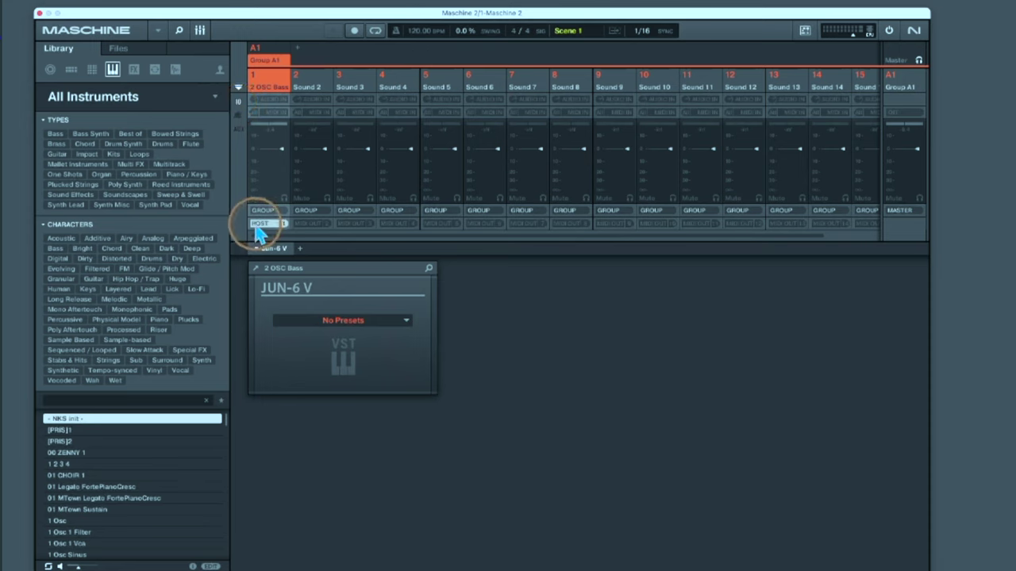
click(273, 223)
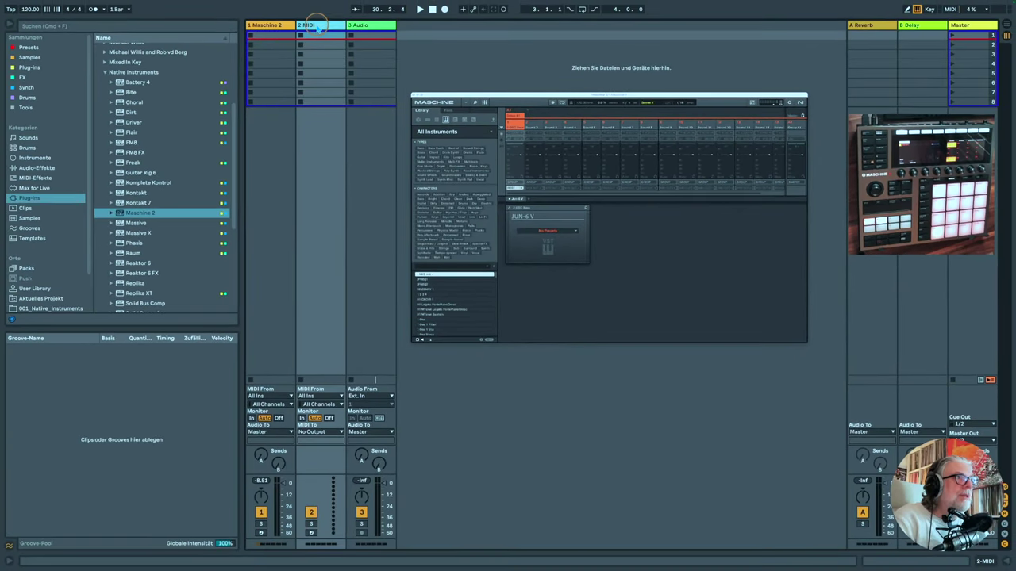
Set the 2 MIDI track's MIDI input to 1-Maschine 2 with source Maschine 2, and set its monitoring to In.
double_click(318, 27)
click(321, 64)
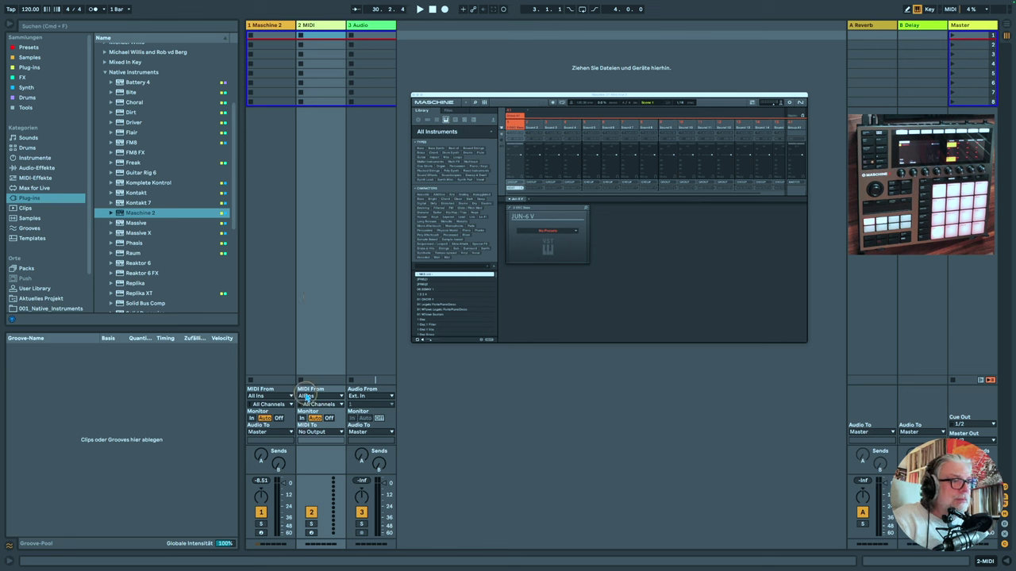
click(339, 396)
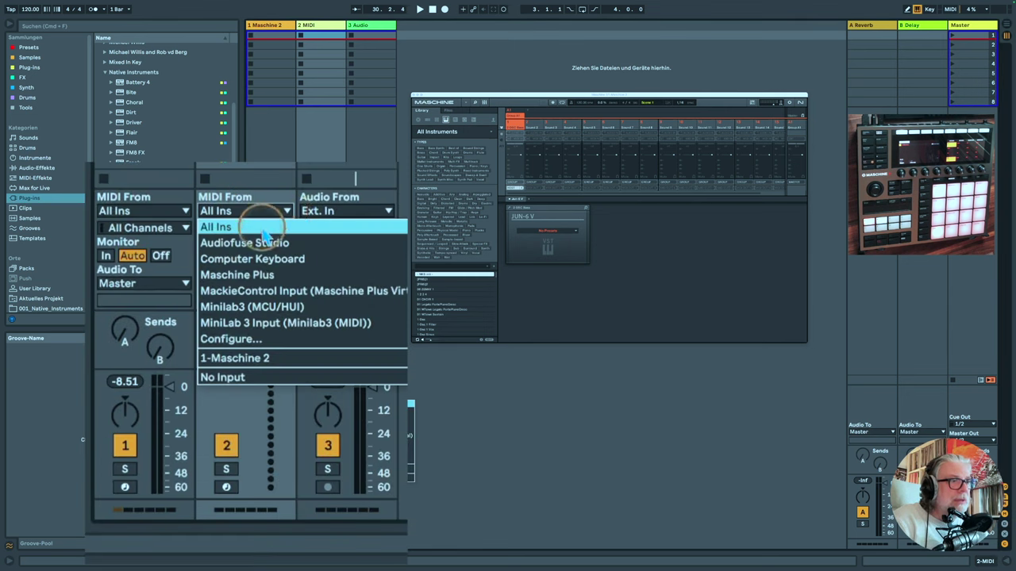
click(246, 360)
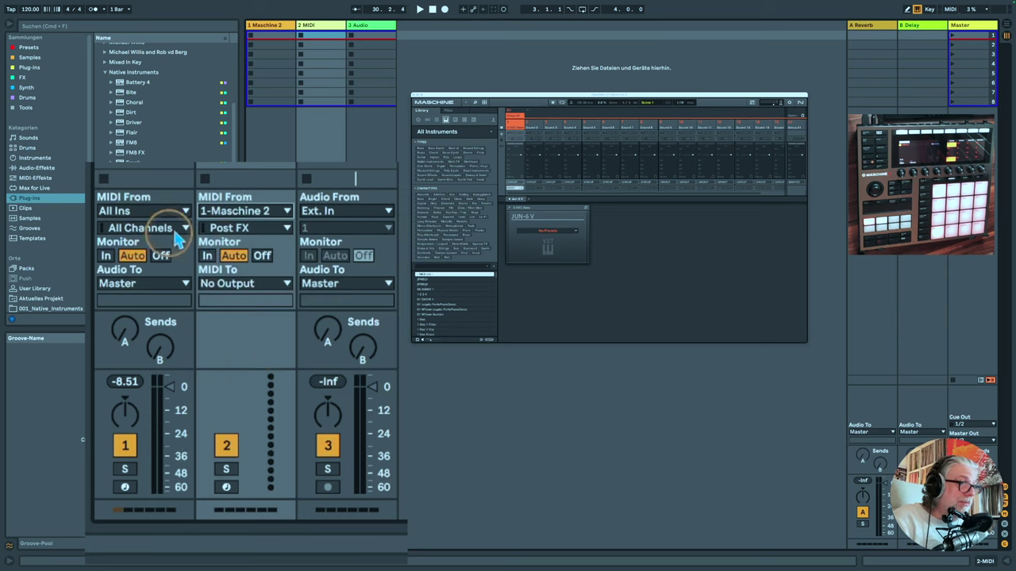
click(286, 229)
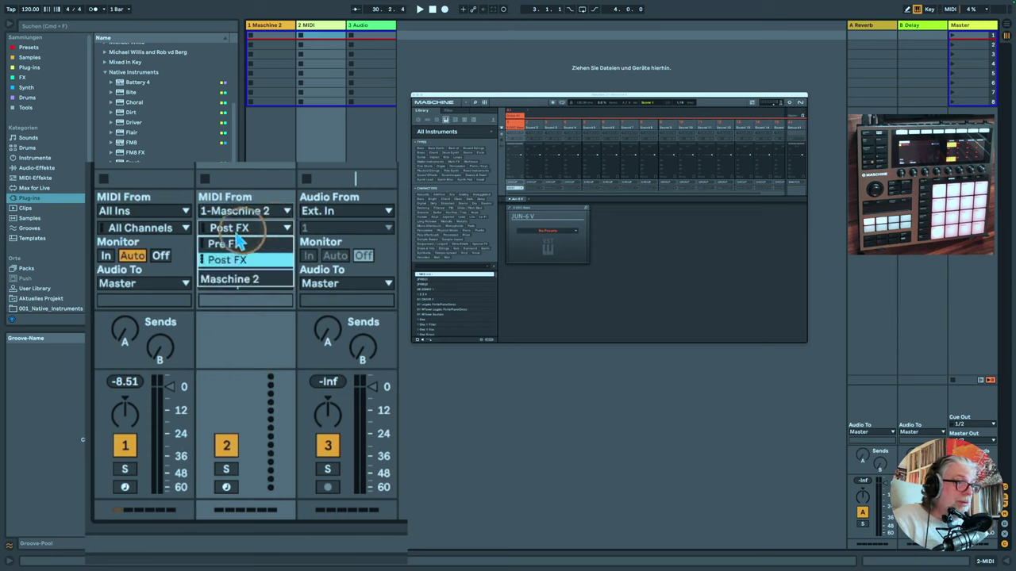
click(228, 281)
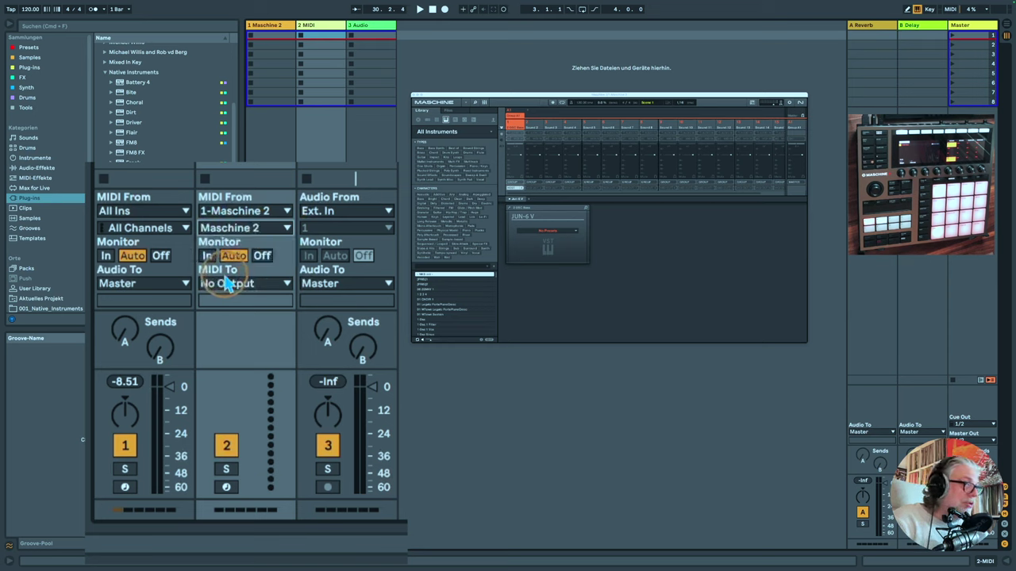
click(207, 257)
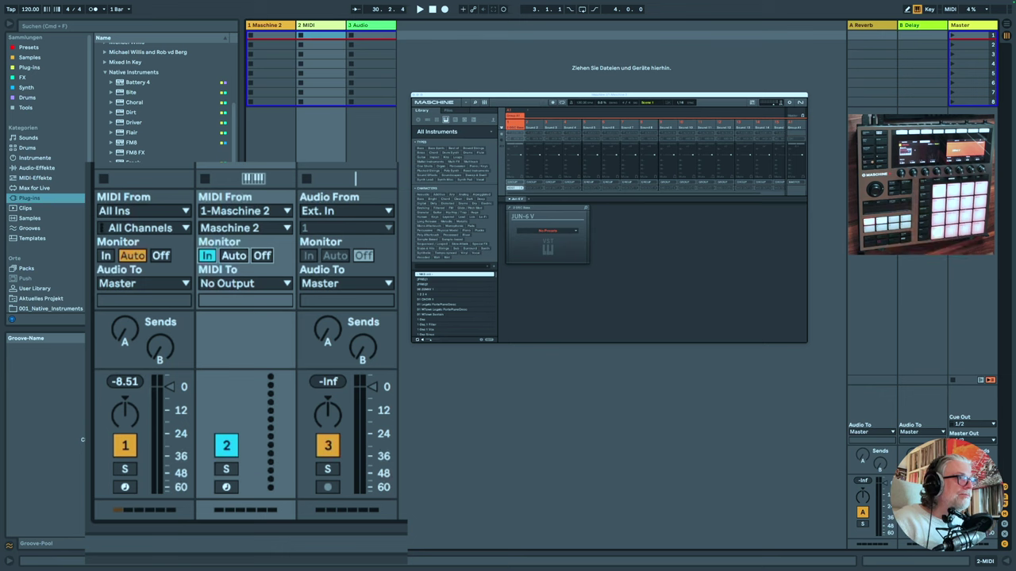
Return Maschine to its pattern view, record-arm the 2 MIDI track and record pad playing into its first clip slot, displaying the clip's notes.
click(485, 104)
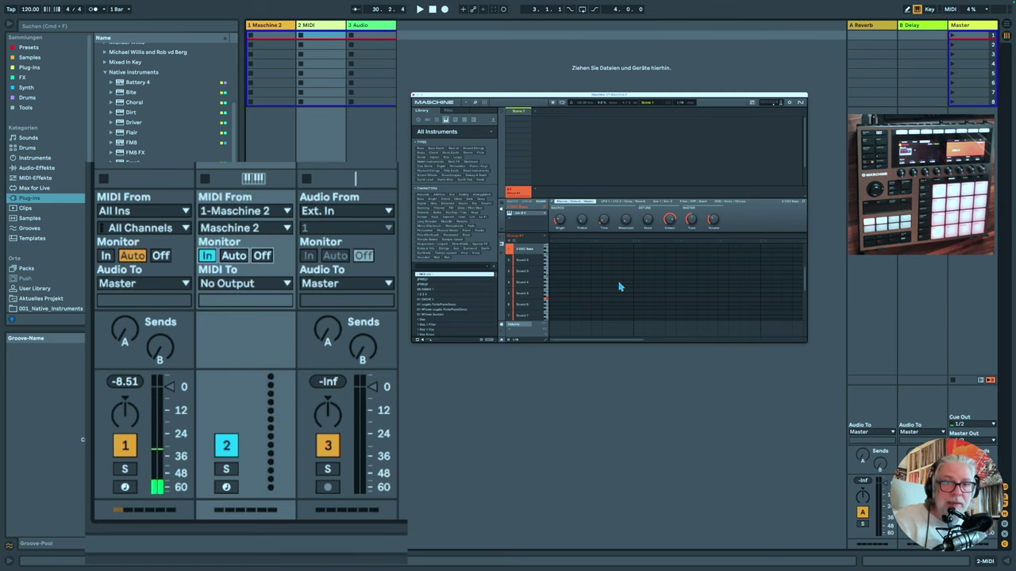
click(311, 474)
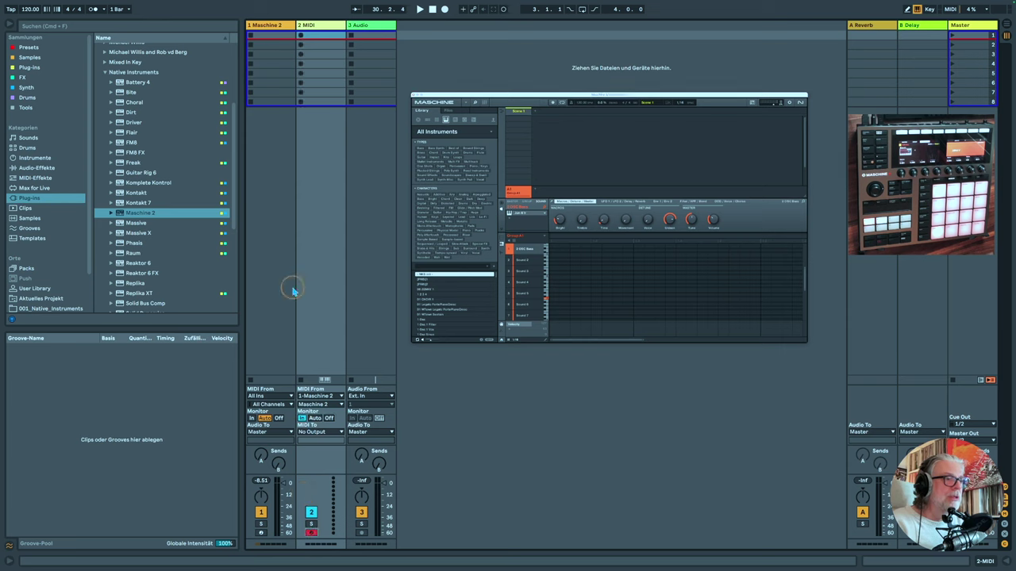
click(301, 36)
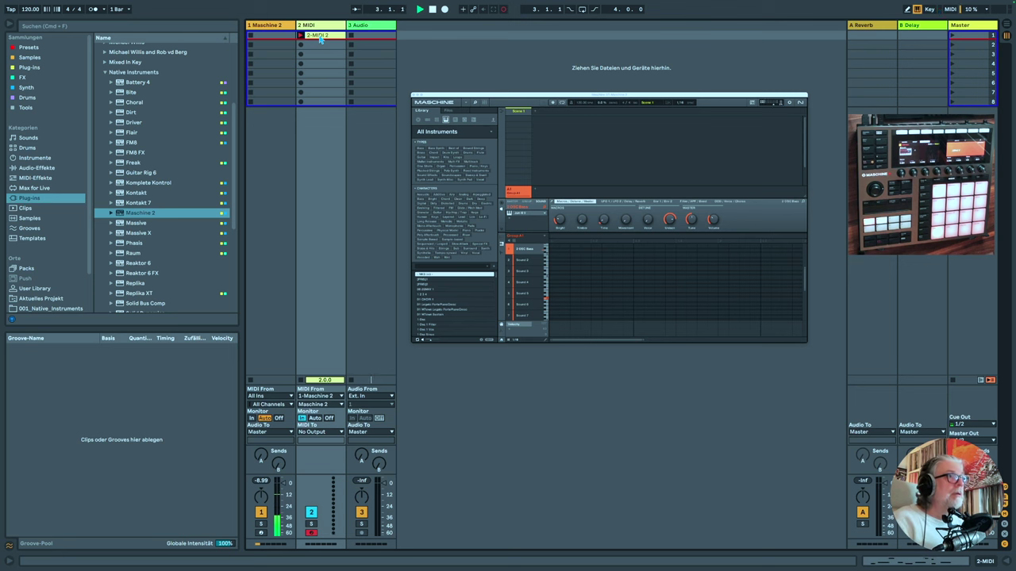
double_click(320, 36)
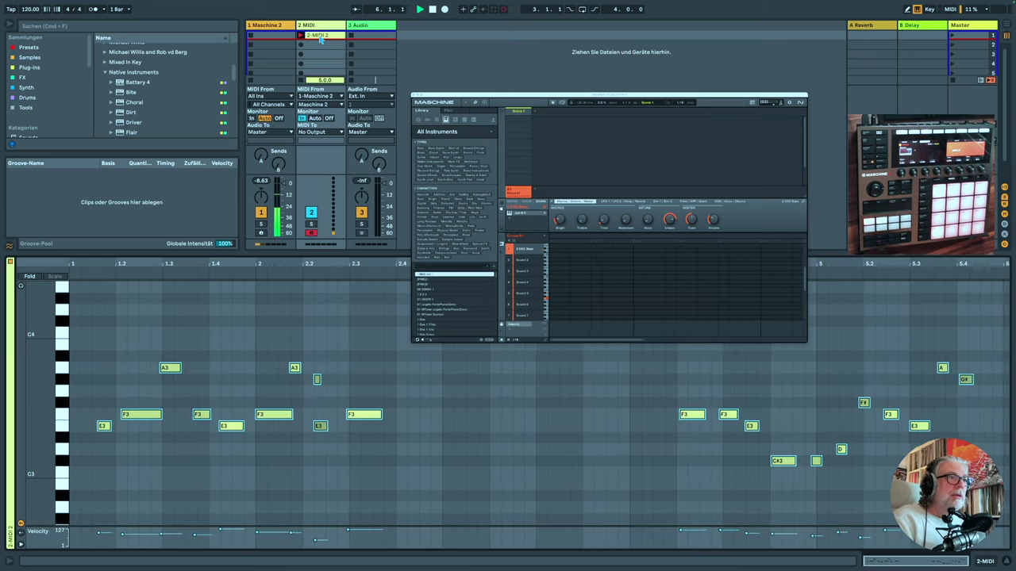
key(super+alt+l)
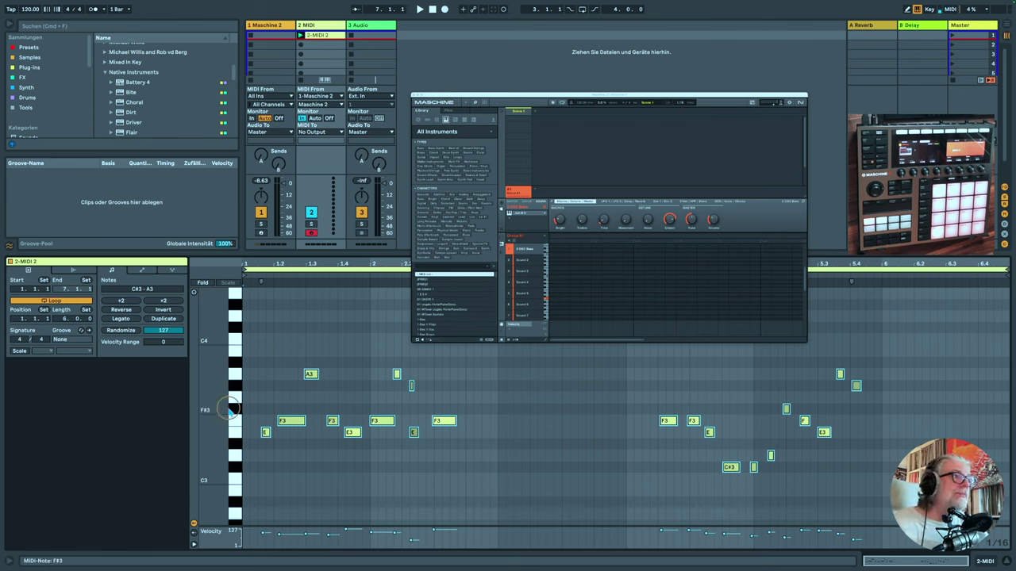
Set the 2 MIDI track's monitoring to Auto and launch its recorded clip.
click(315, 118)
click(301, 37)
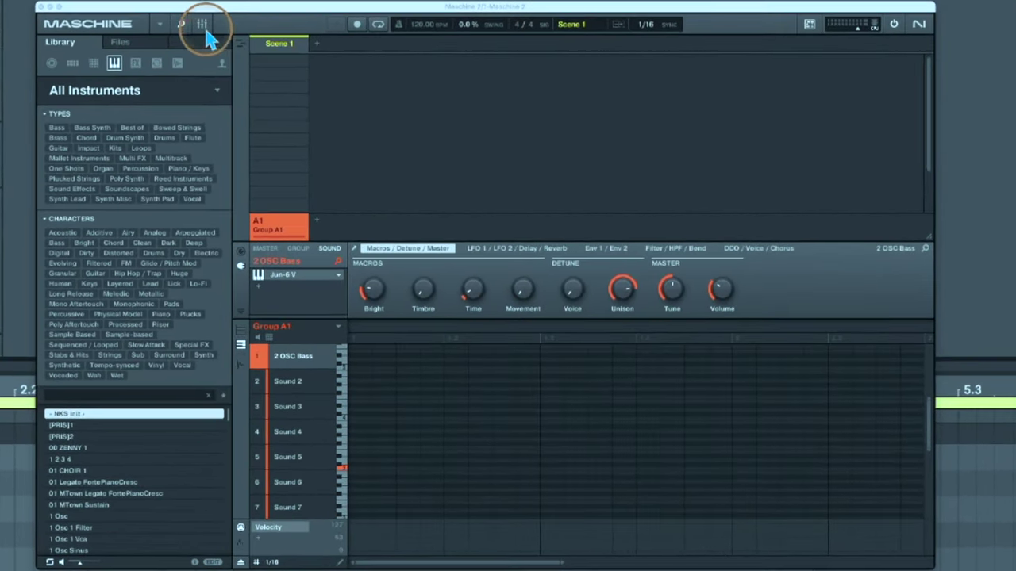
Show the mixer in the Maschine plug-in and set the 2 OSC Bass sound's MIDI input to Host, channel 1.
click(299, 55)
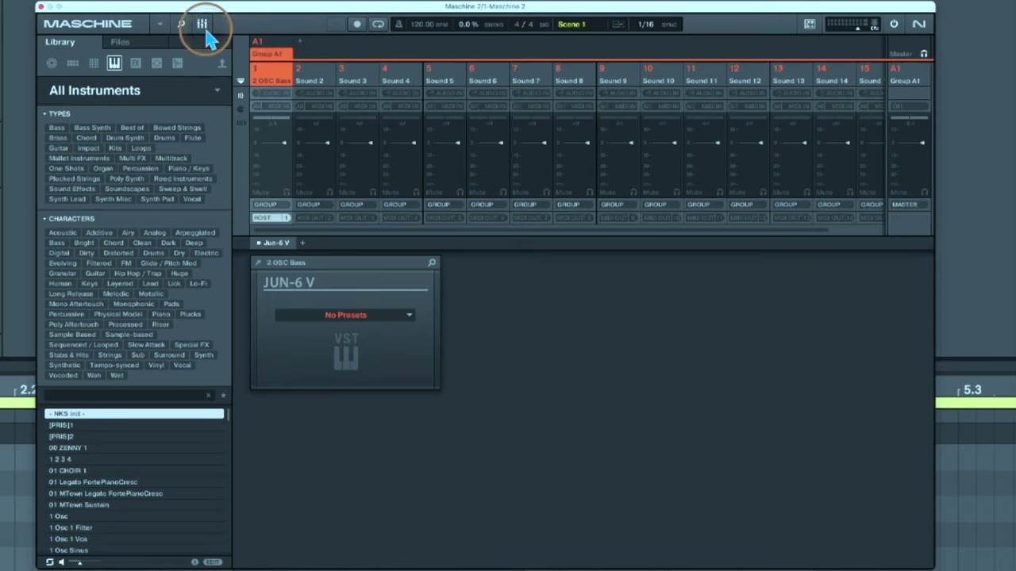
click(279, 115)
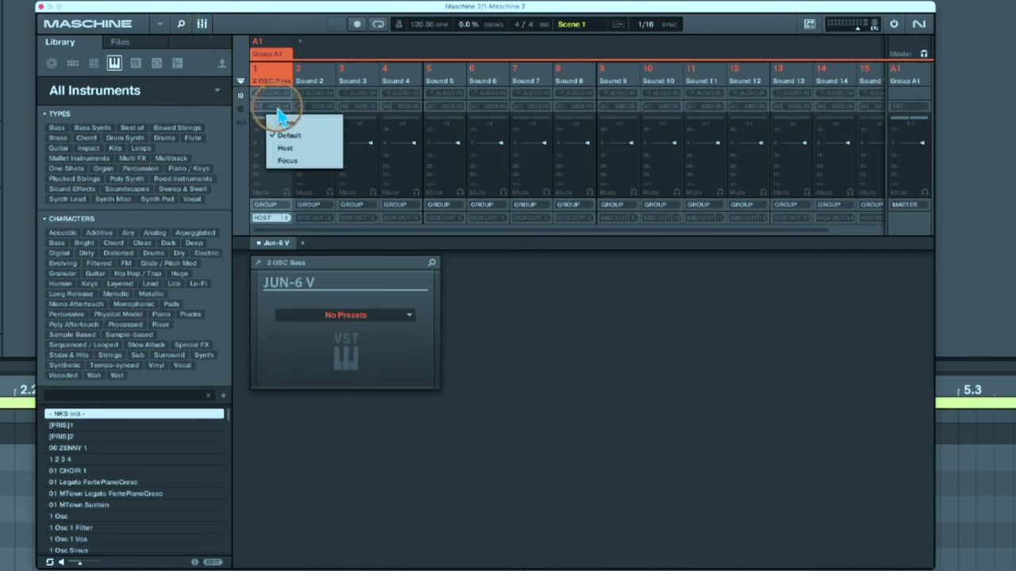
click(315, 148)
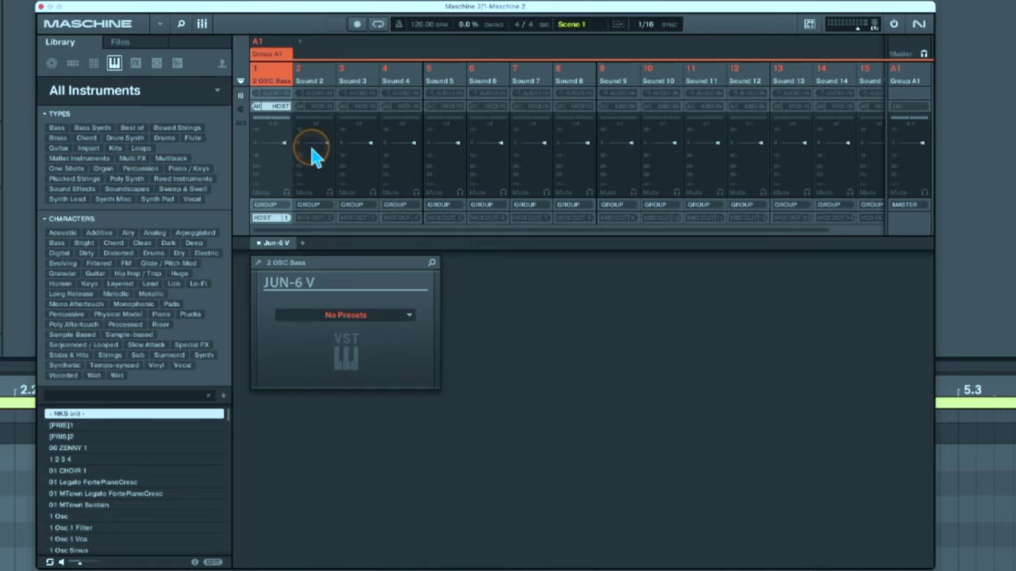
click(265, 117)
click(265, 134)
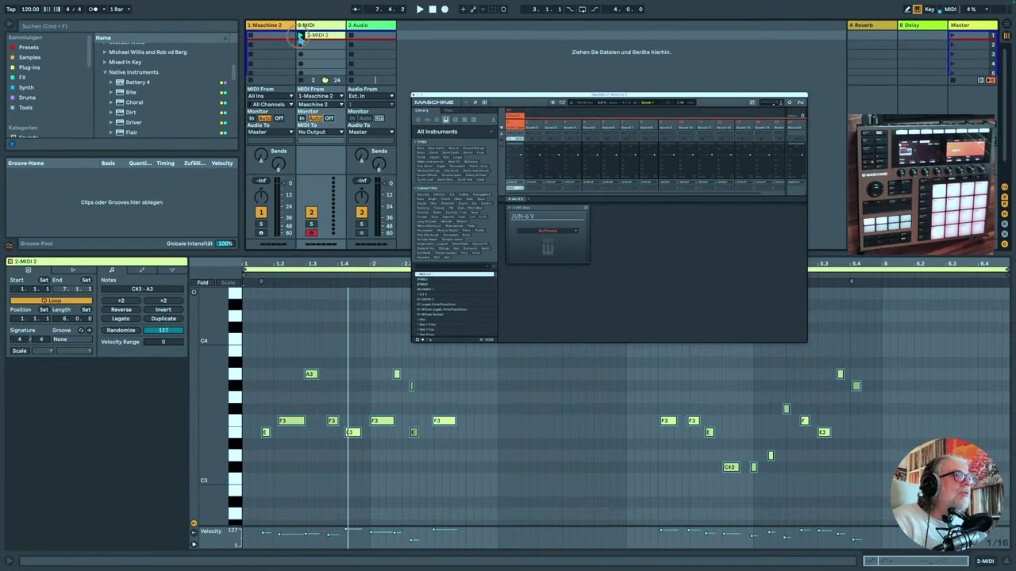
Launch the recorded clip on the 2 MIDI track and set the track's MIDI output to 1-Maschine 2.
click(300, 37)
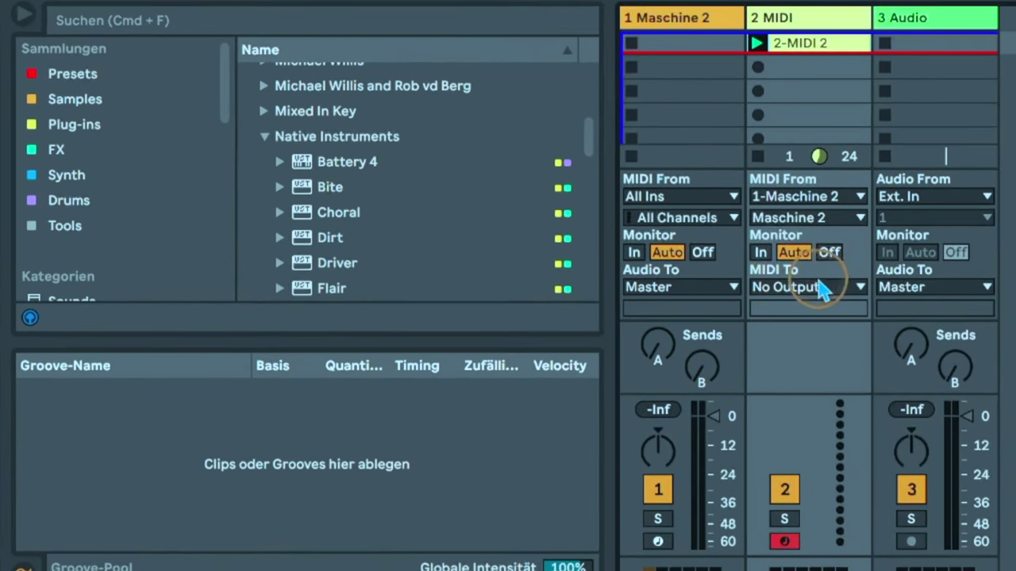
click(860, 288)
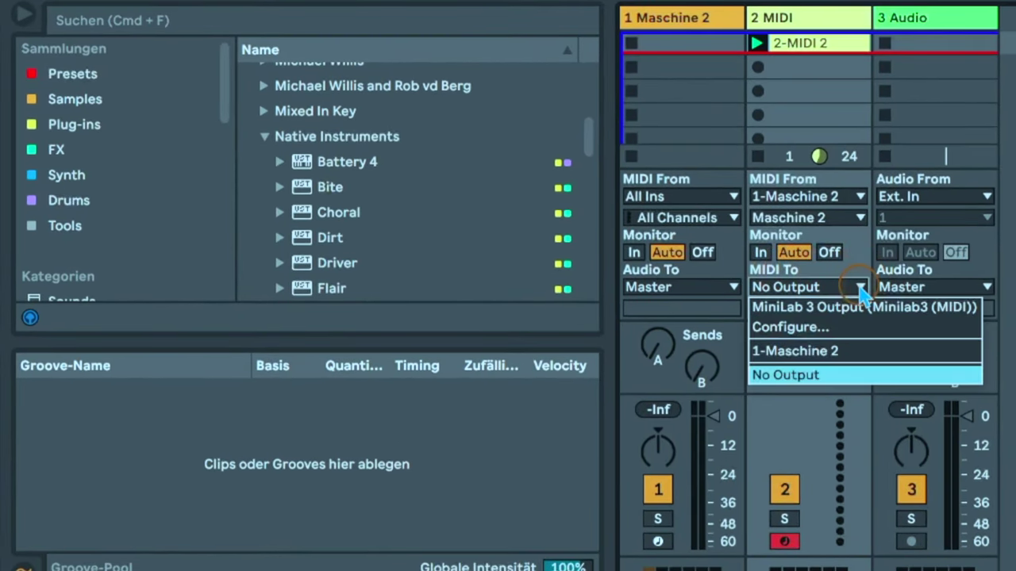
click(831, 351)
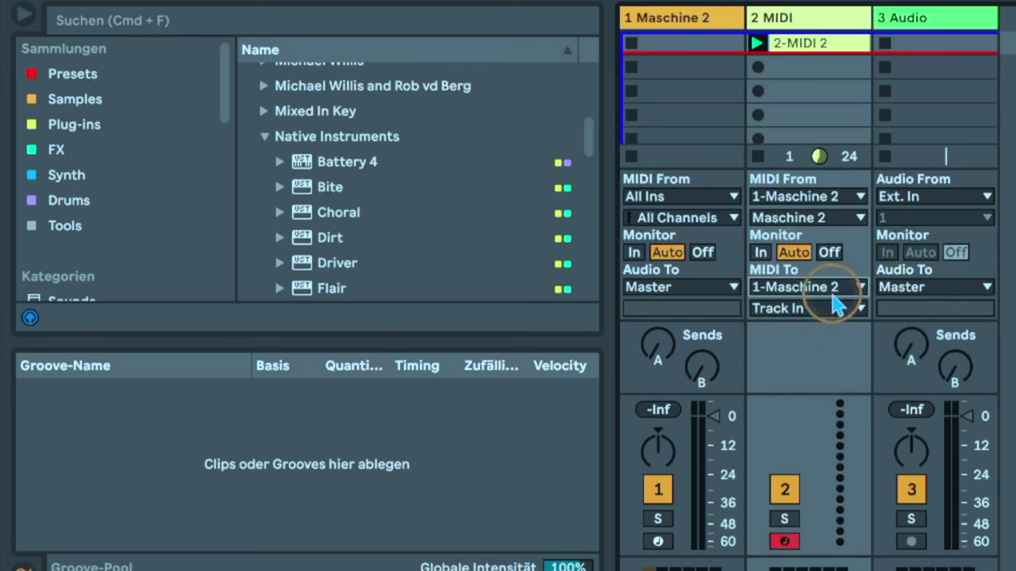
click(756, 43)
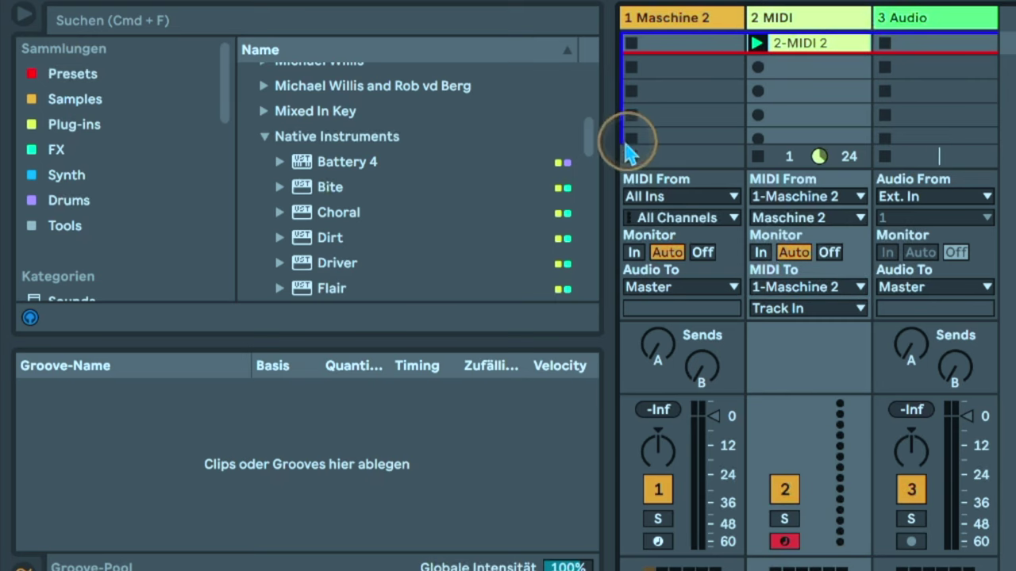
Set the 1 Maschine 2 track's MIDI input to 2-MIDI with monitoring In, and stop playback.
click(731, 198)
click(668, 381)
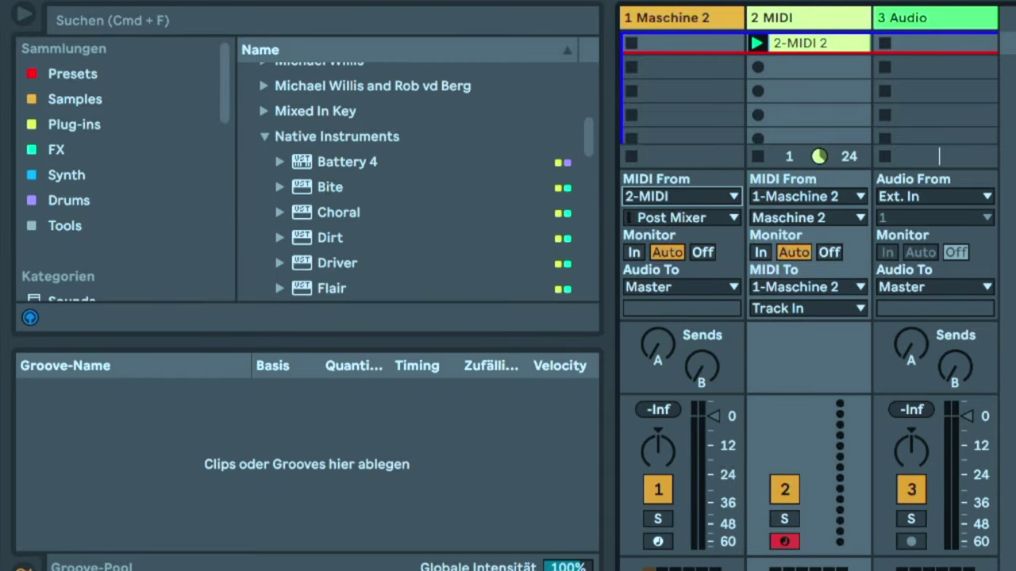
click(635, 251)
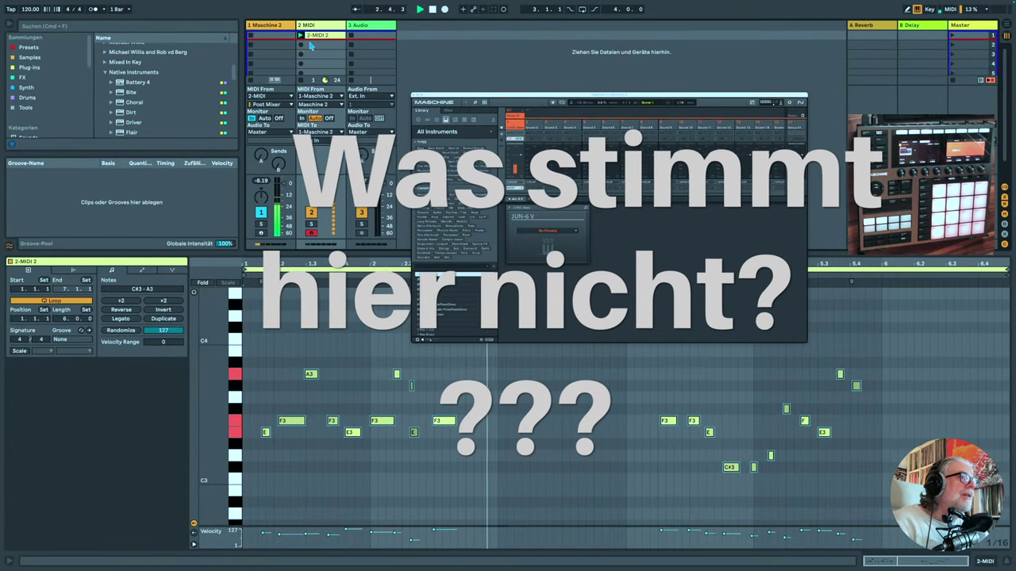
click(430, 10)
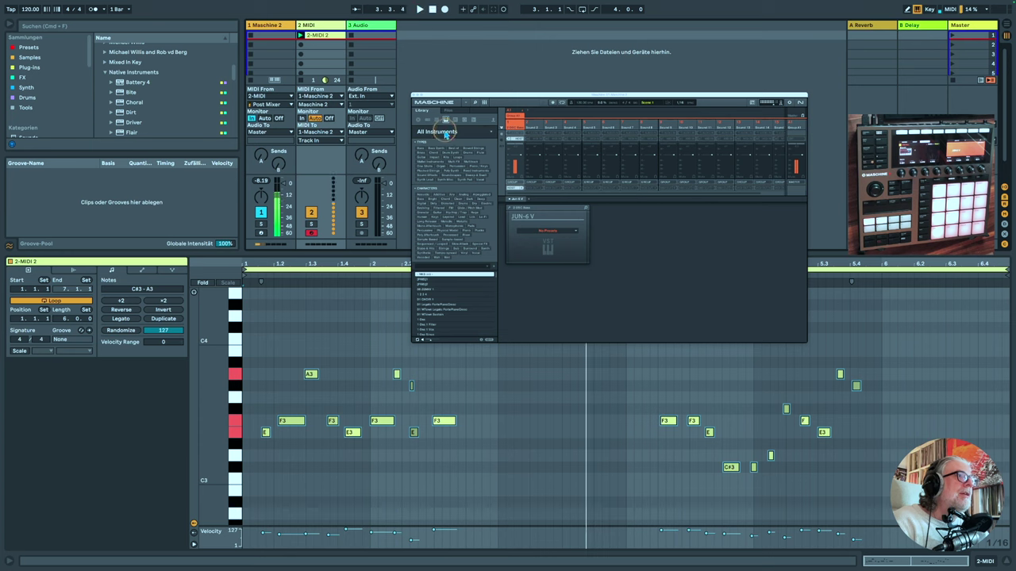
Record-arm the 1 Maschine 2 track and launch the 2-MIDI 2 clip.
click(264, 118)
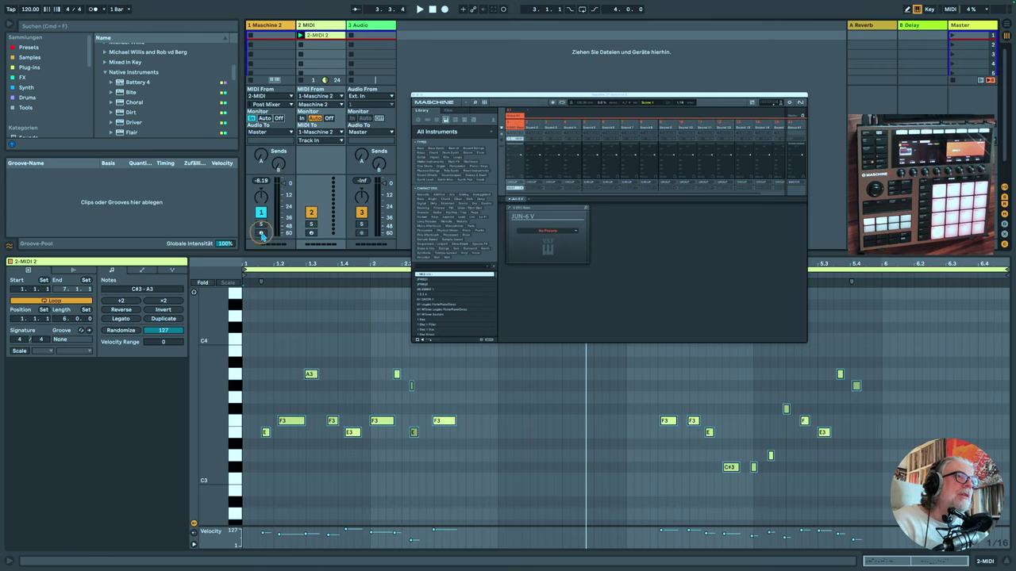
click(262, 233)
click(302, 36)
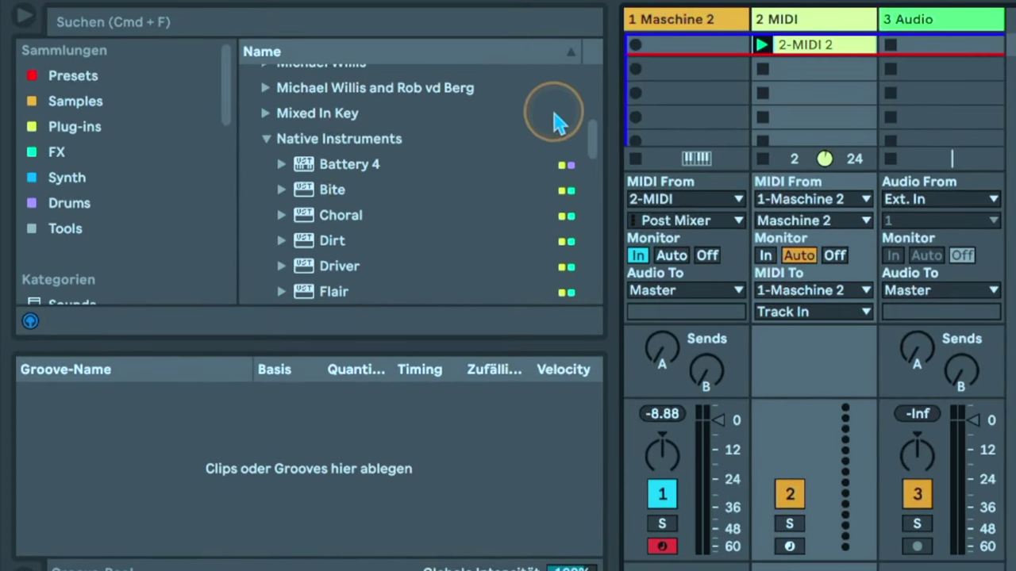
Set monitoring to Auto on the 1 Maschine 2 track and to In on the 2 MIDI track.
click(670, 255)
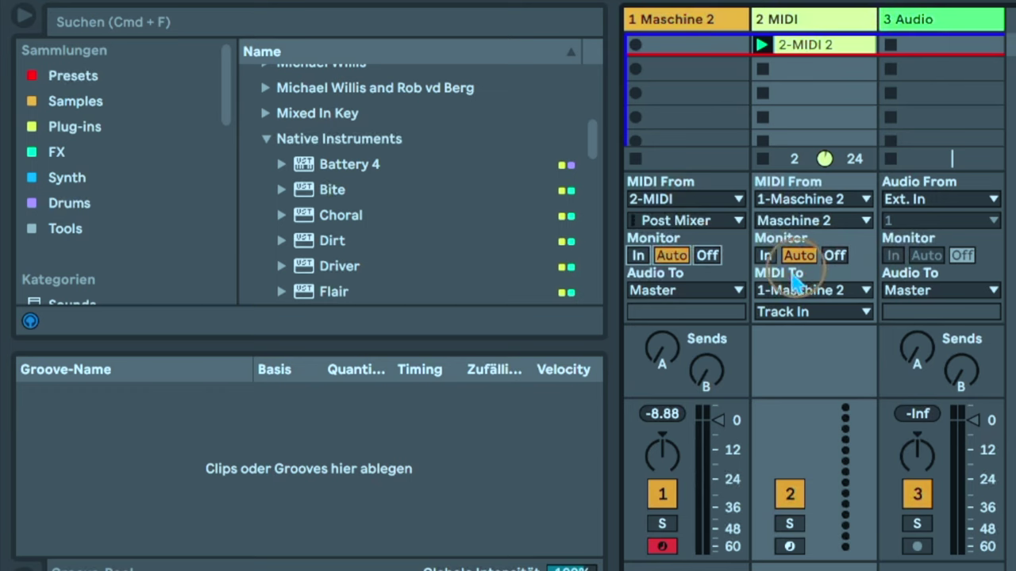
click(766, 256)
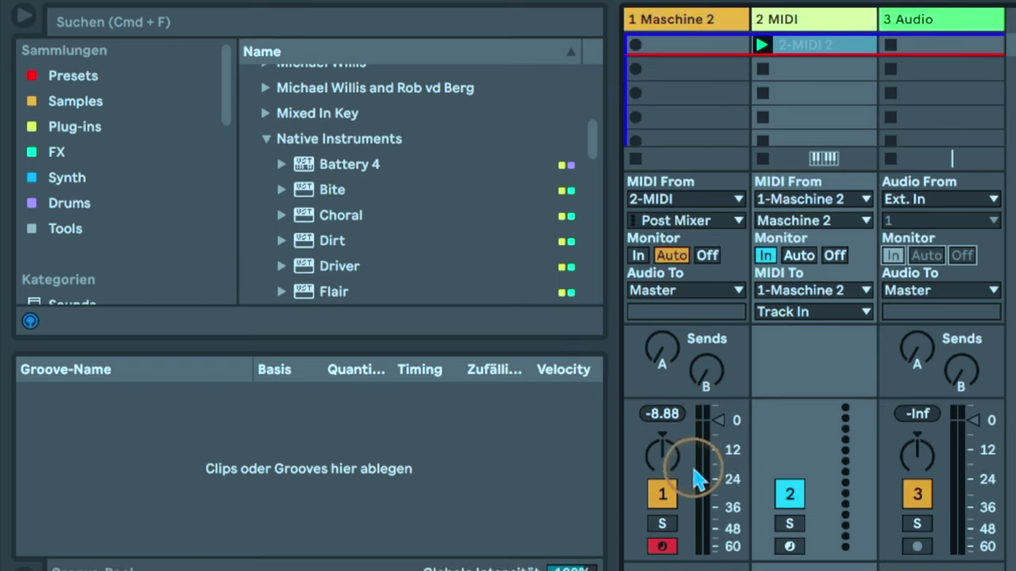
Set the 3 Audio track's audio input to 1-Maschine 2 with source Maschine Out 2, and its monitoring to In.
click(924, 30)
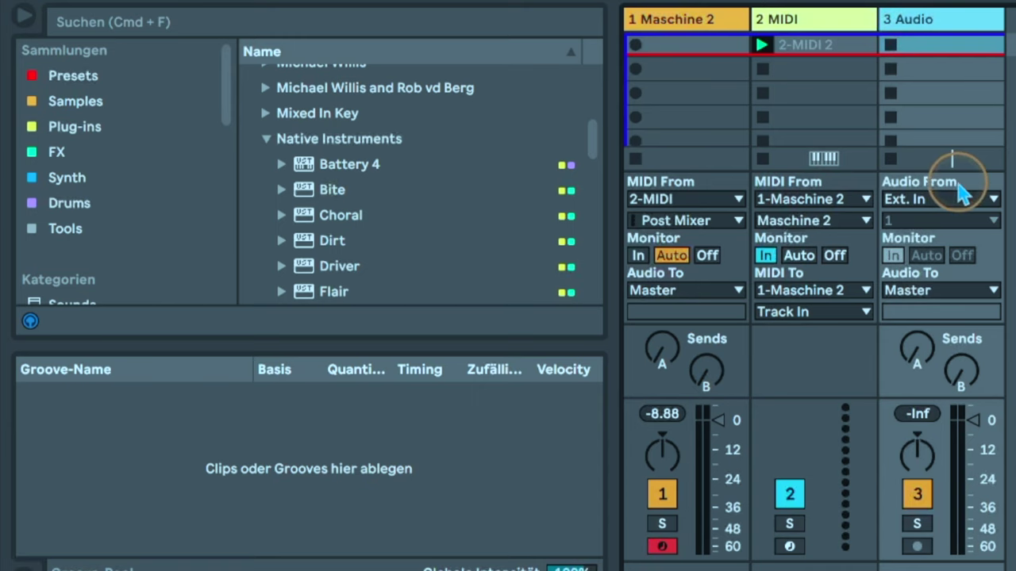
click(992, 202)
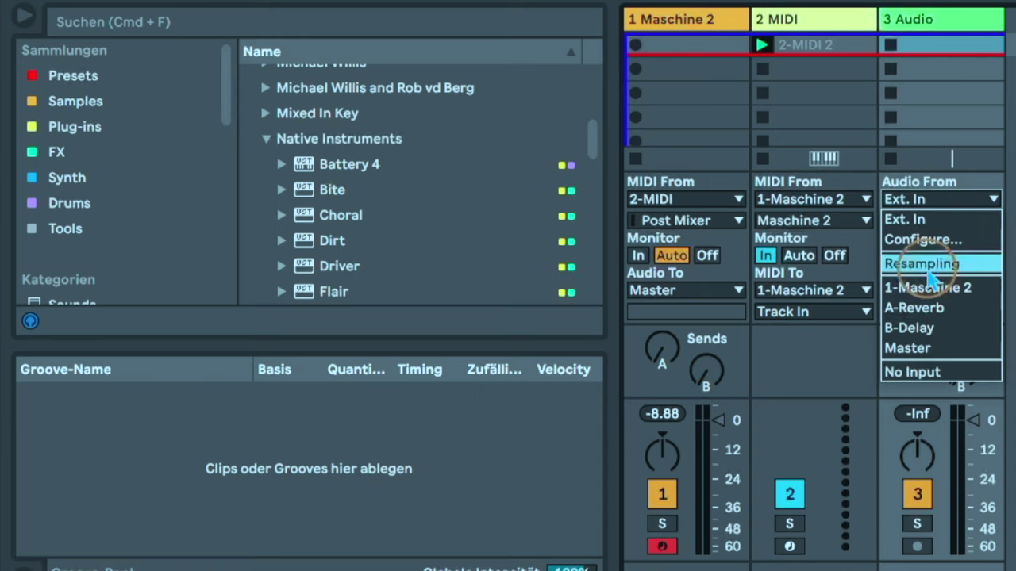
click(951, 292)
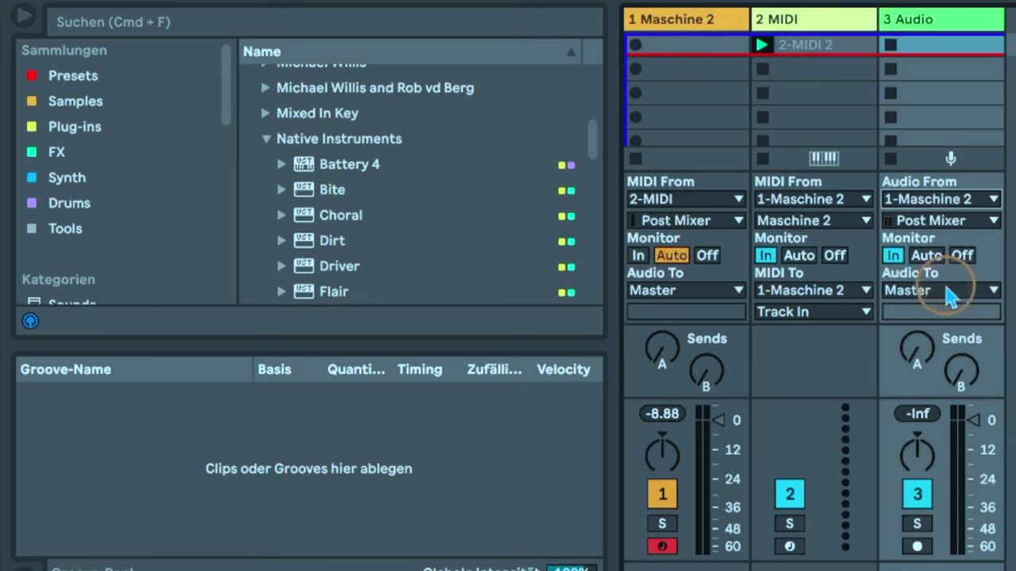
click(992, 221)
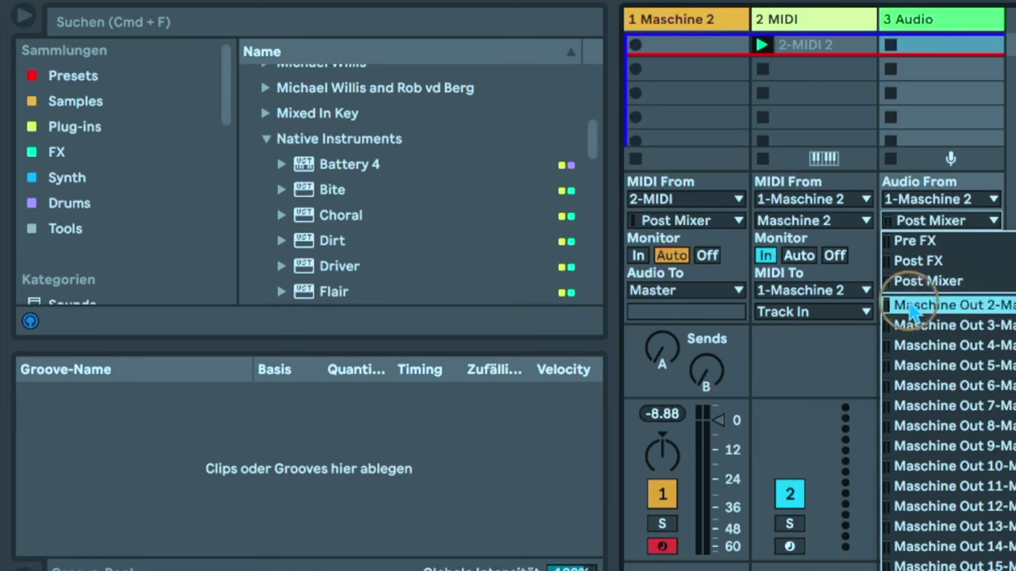
click(974, 309)
click(894, 256)
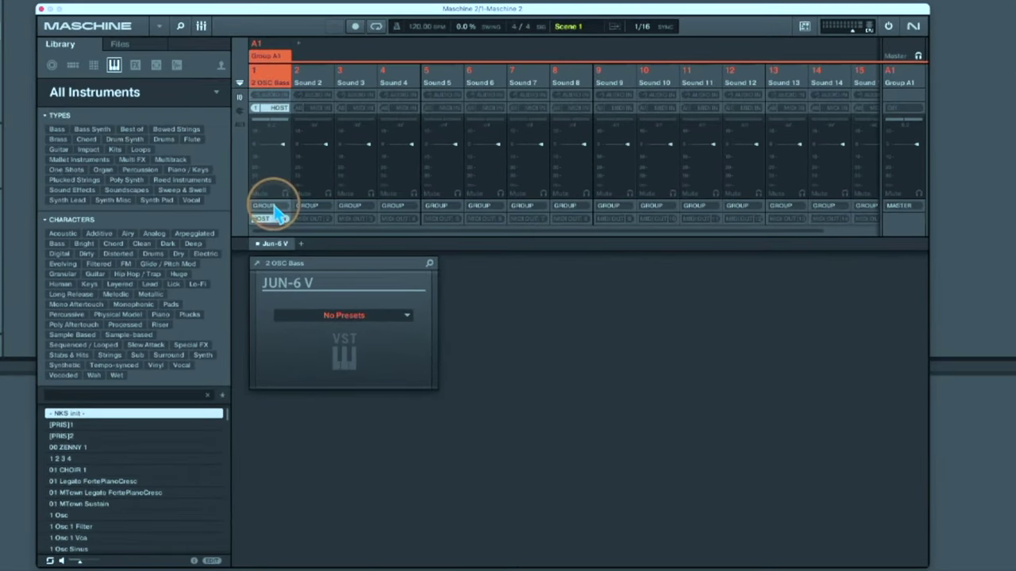
Route the 2 OSC Bass sound's audio output to Ext. 2 in the Maschine mixer.
click(264, 206)
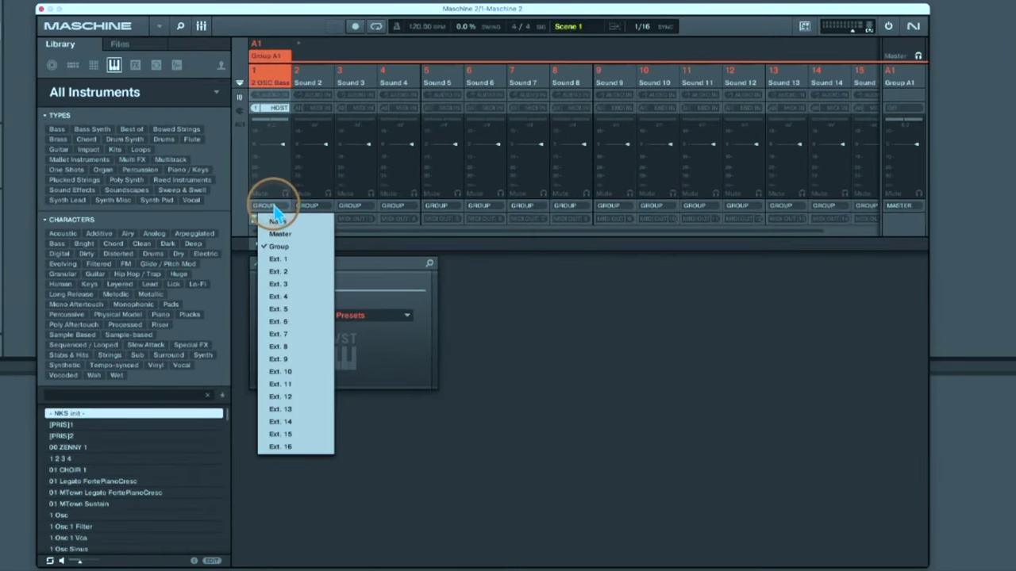
click(275, 266)
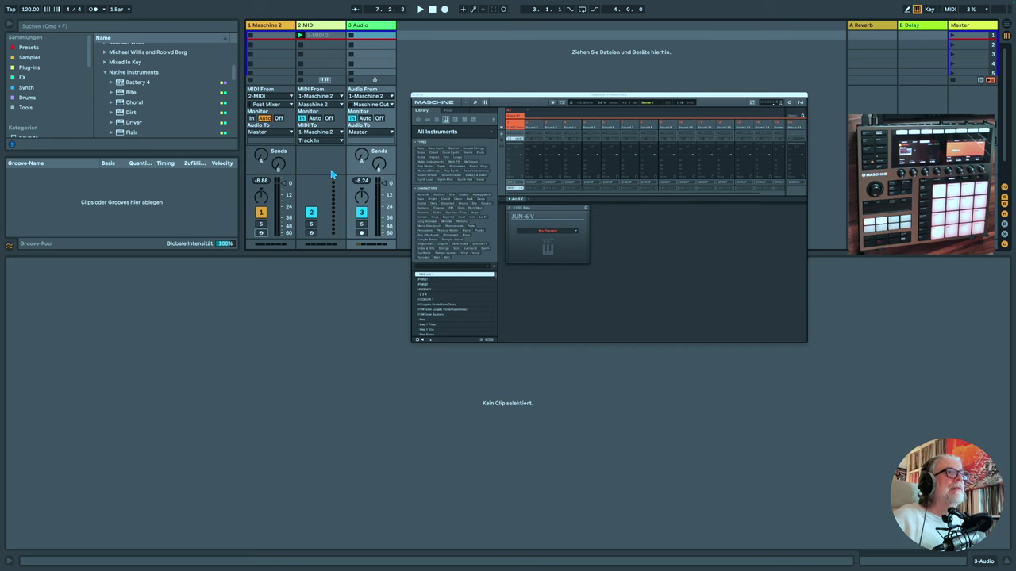
Delete the old 2 MIDI clip and record pad playing into the first slots of the armed 2 MIDI and 3 Audio tracks, displaying the MIDI notes.
click(322, 36)
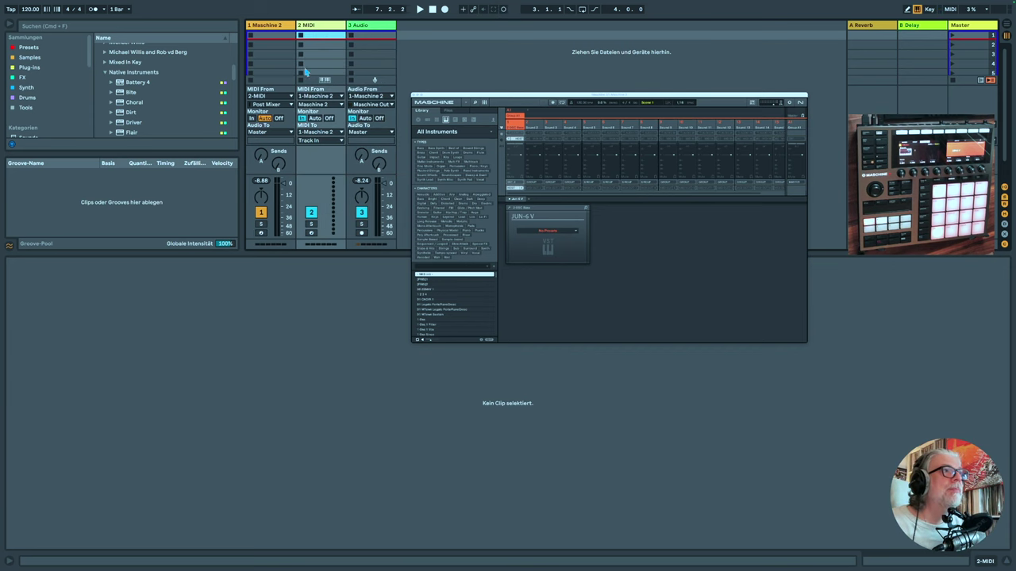
click(362, 232)
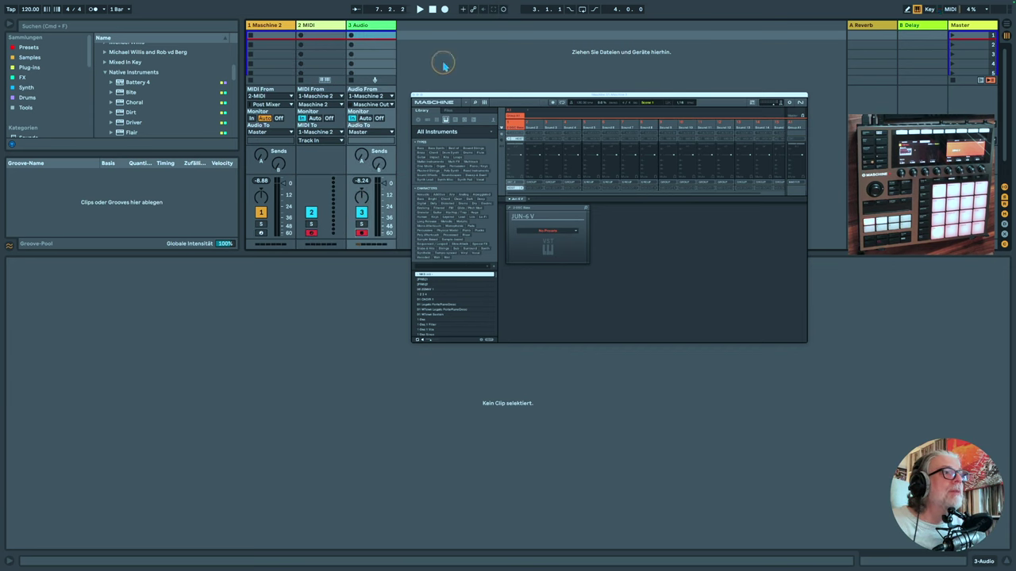
click(302, 39)
click(351, 36)
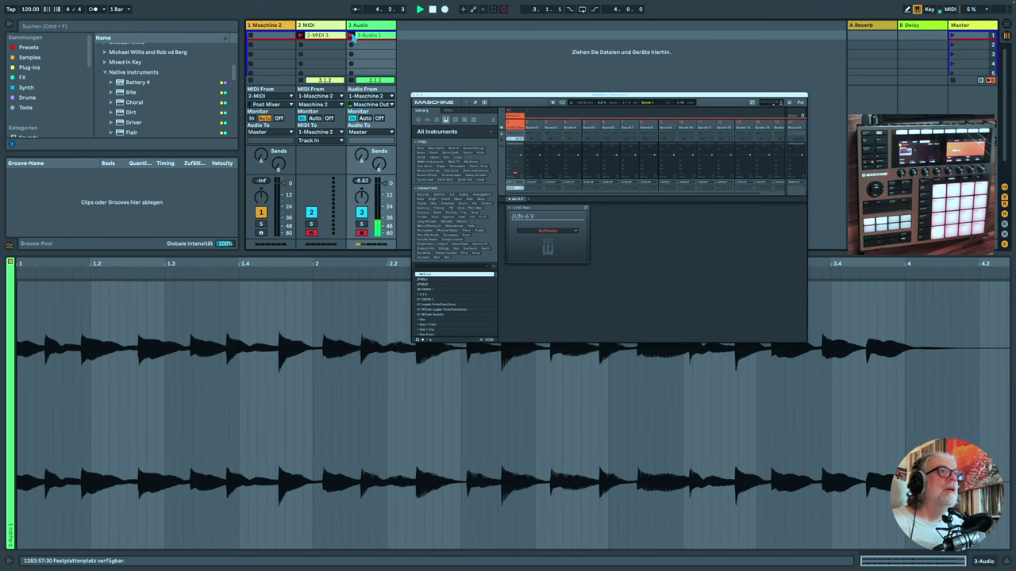
click(326, 37)
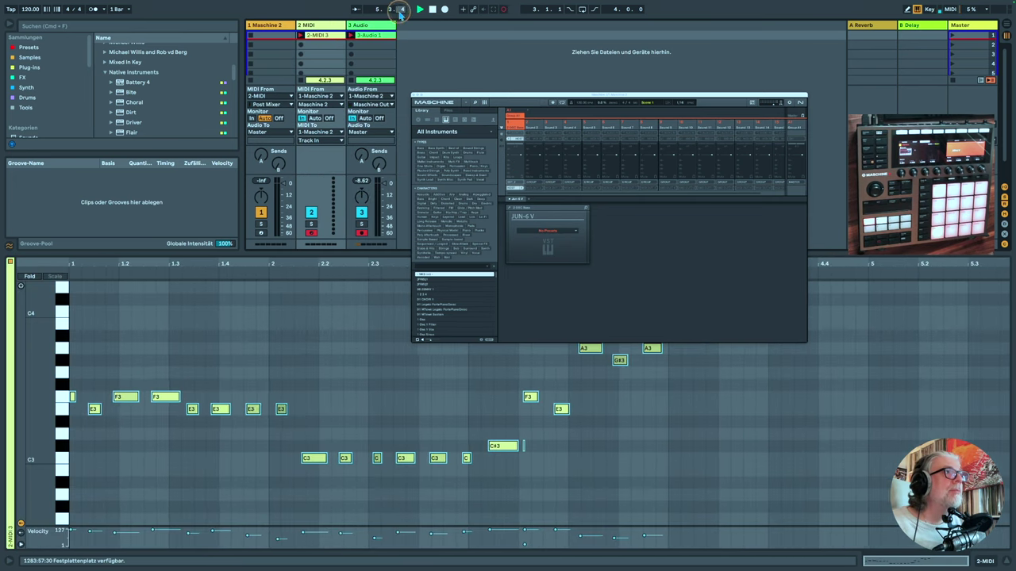
Restart playback and set monitoring to Auto on the 2 MIDI track and to In on the 1 Maschine 2 track.
click(420, 10)
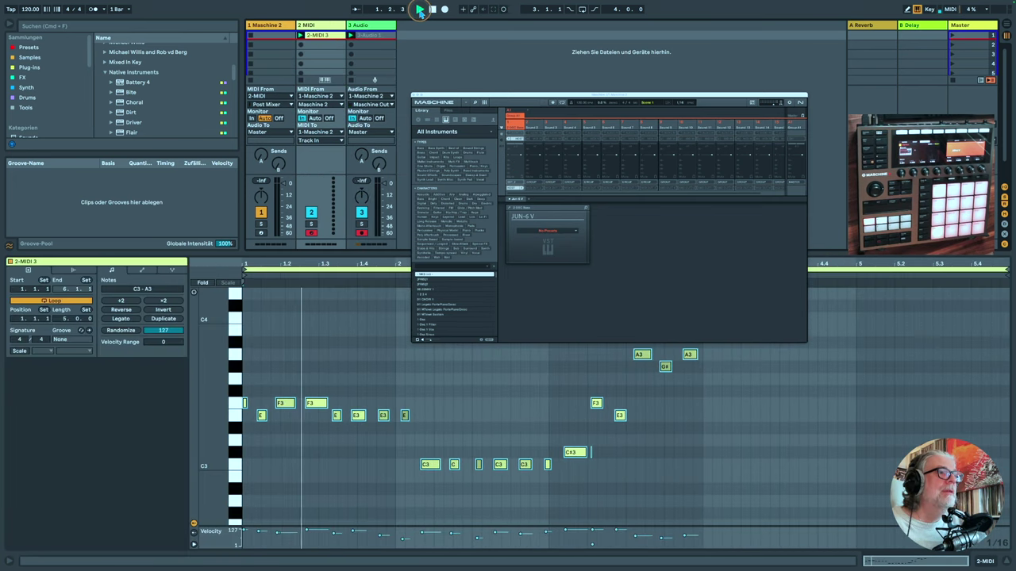
click(351, 117)
click(315, 117)
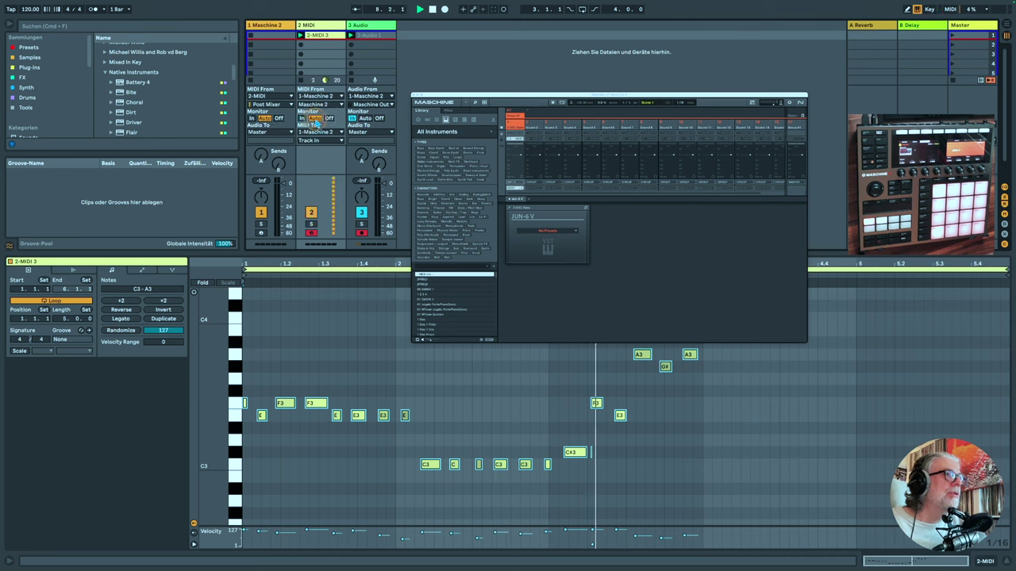
click(252, 117)
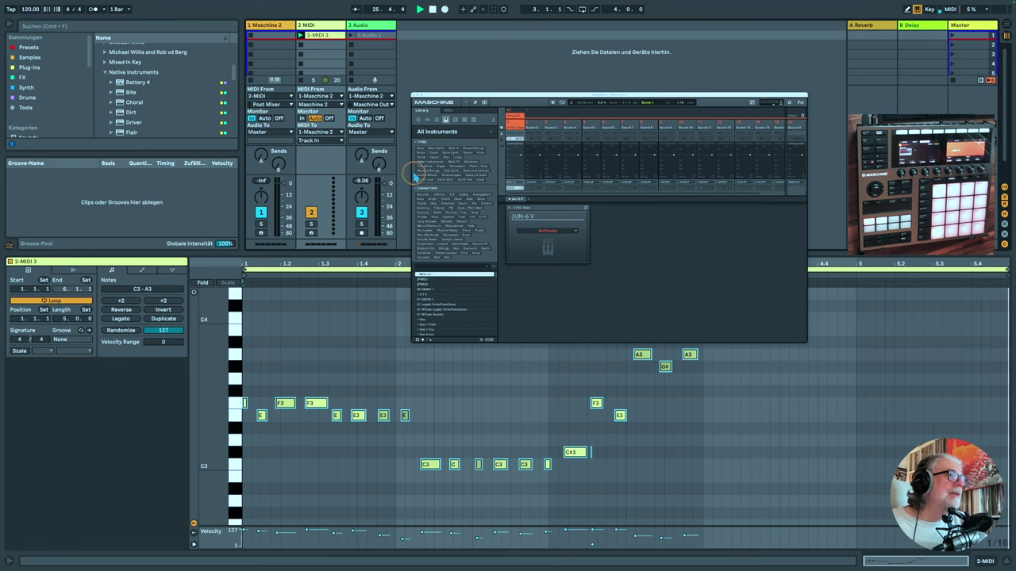
Stop playback, set the 3 Audio track's monitoring to Auto and launch its recorded audio clip.
click(431, 8)
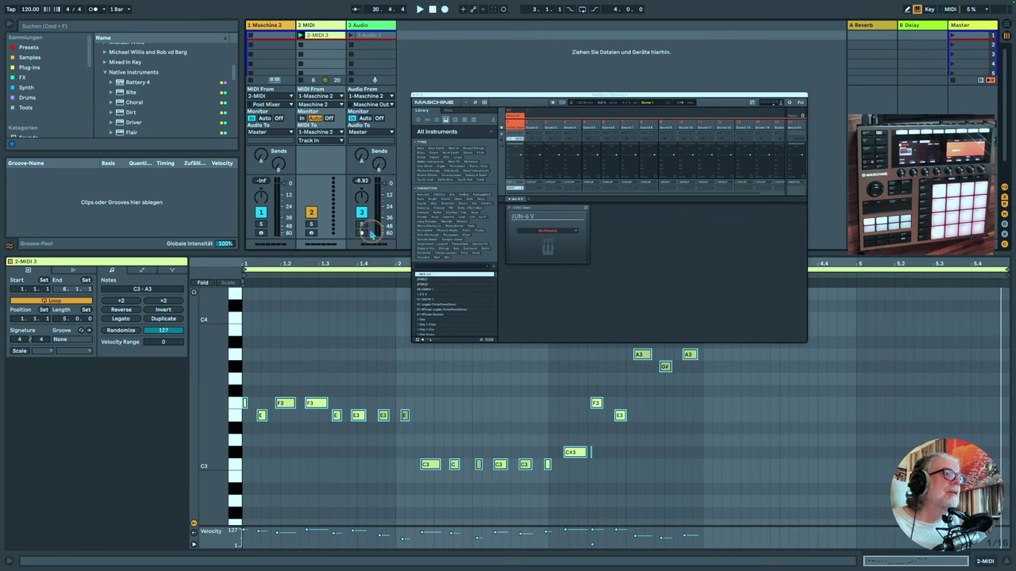
click(366, 118)
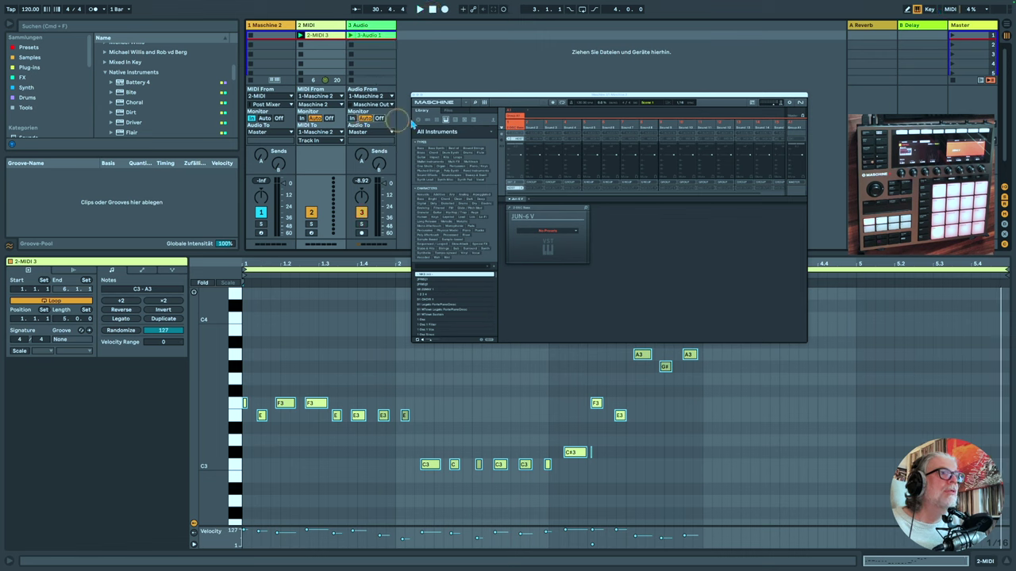
click(354, 49)
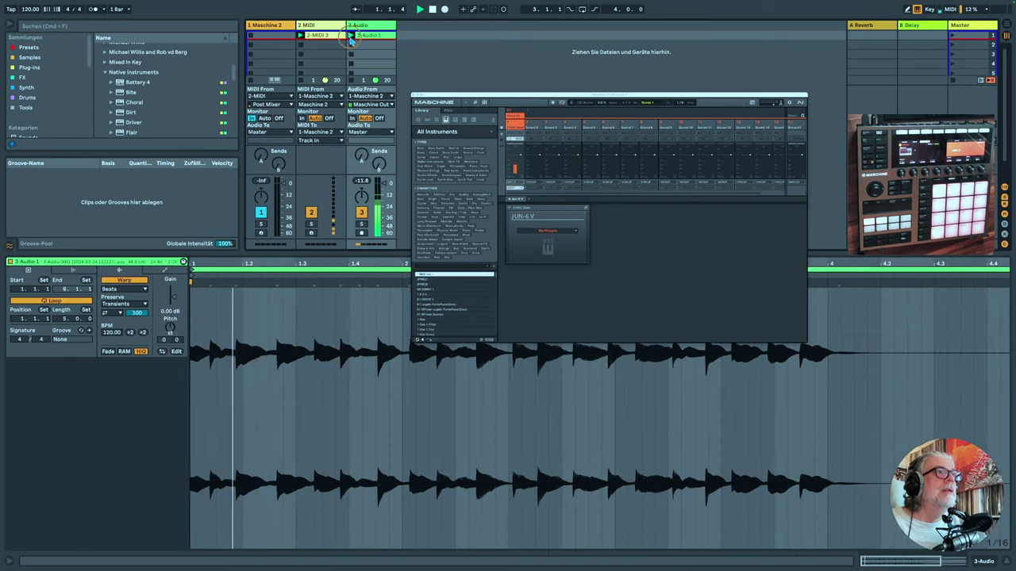
Set monitoring to In on 2 MIDI and 3 Audio and Auto on 1 Maschine 2, then rewind playback and select the 1 Maschine 2 track.
click(301, 119)
click(332, 36)
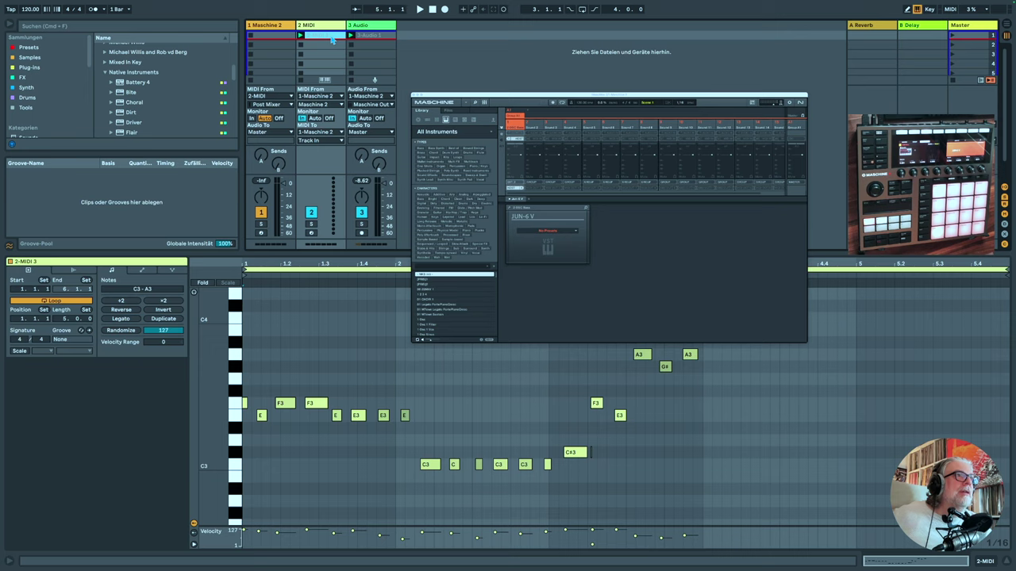
click(429, 9)
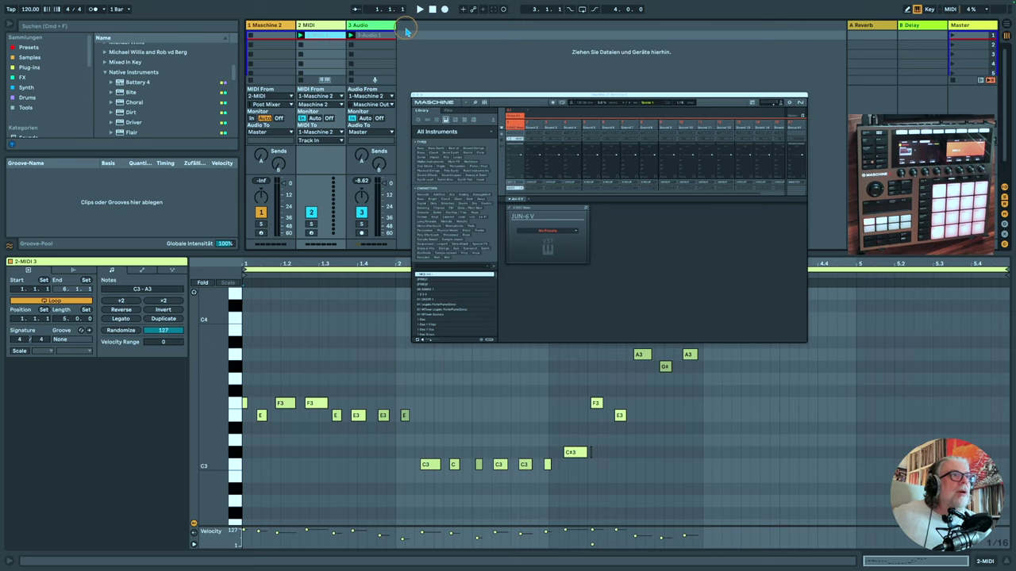
click(277, 24)
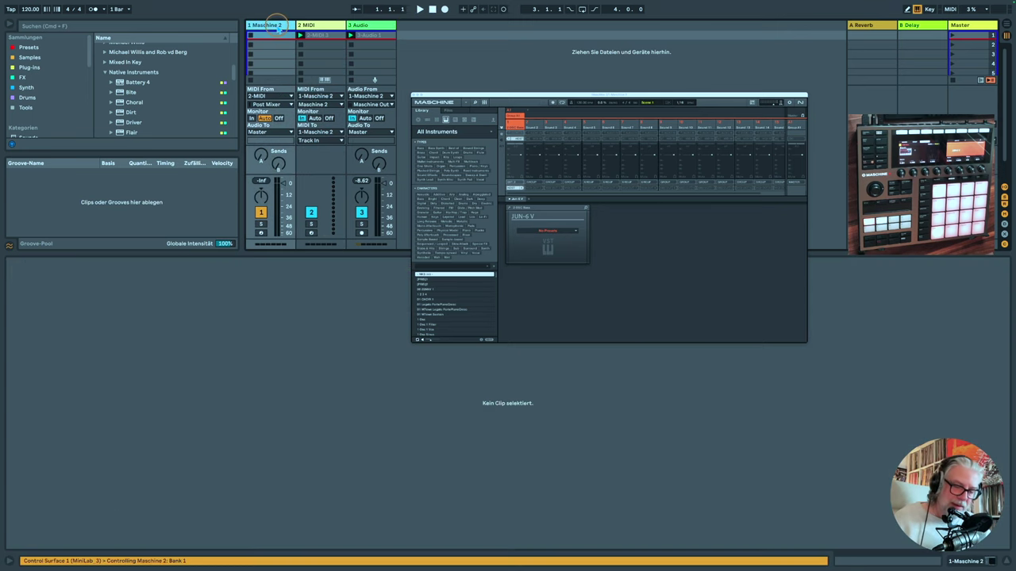
Group the Maschine 2, MIDI and Audio tracks and rename the group Maschine.
shift+click(369, 27)
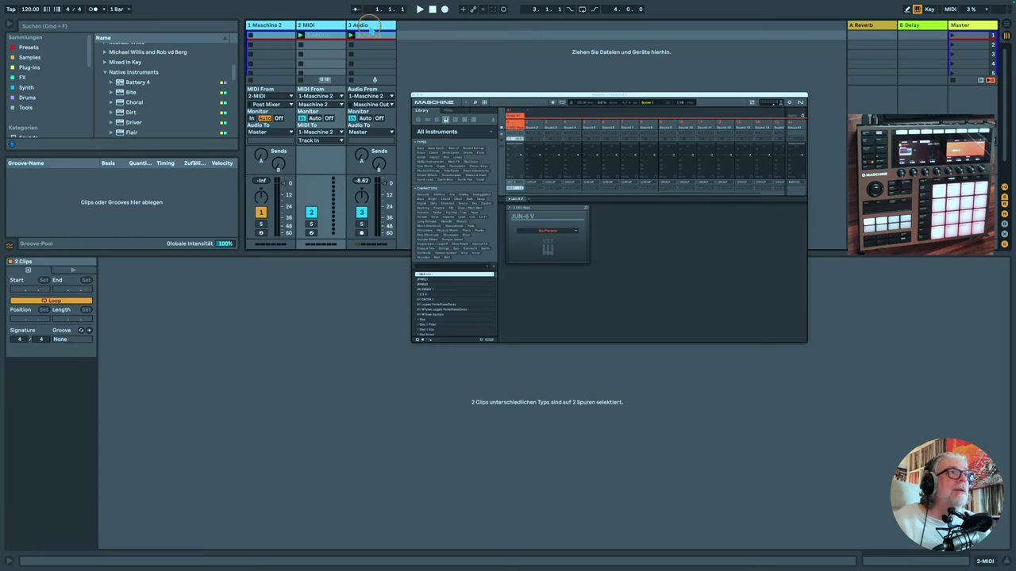
right_click(369, 26)
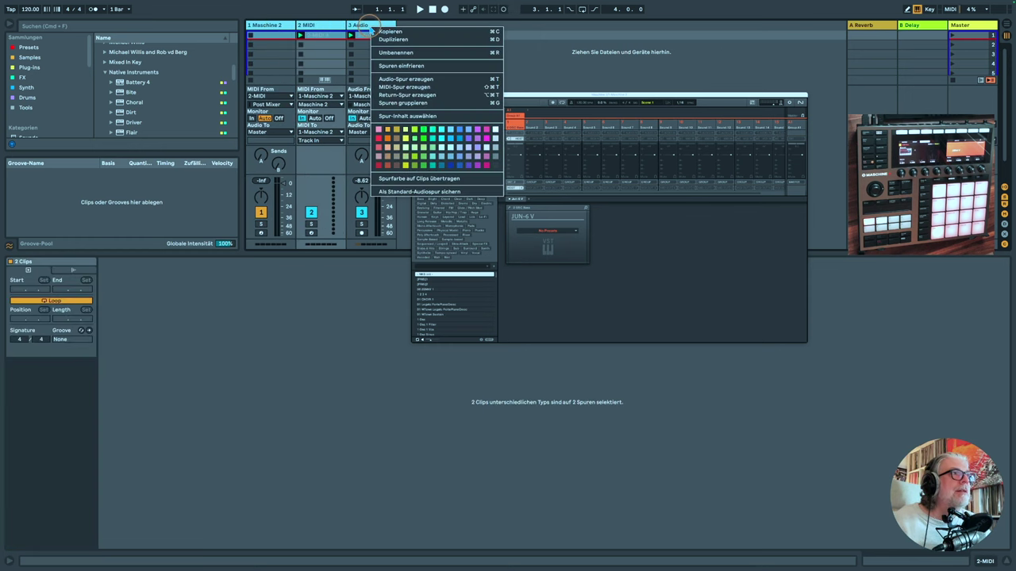
click(405, 103)
right_click(262, 28)
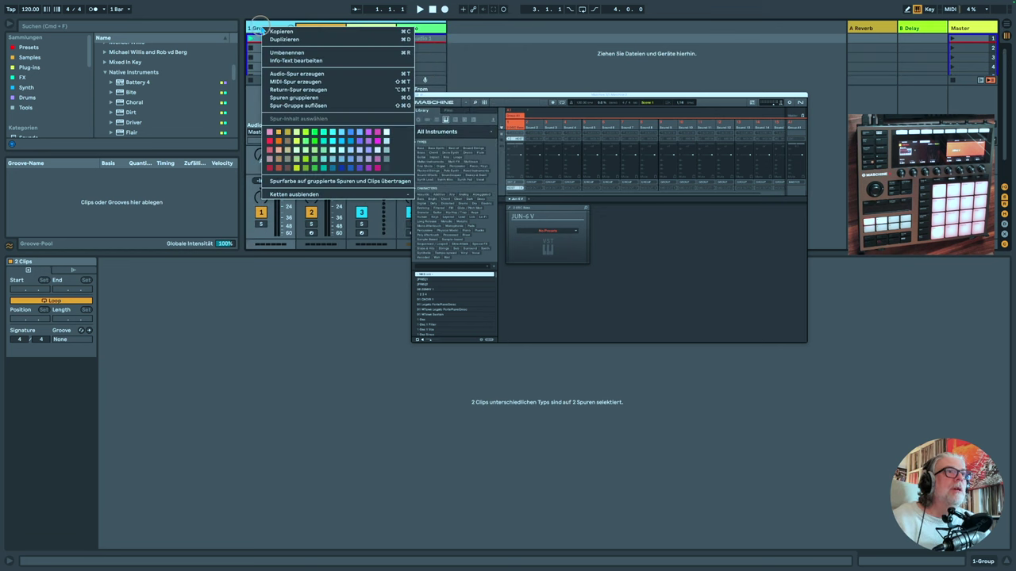
click(292, 57)
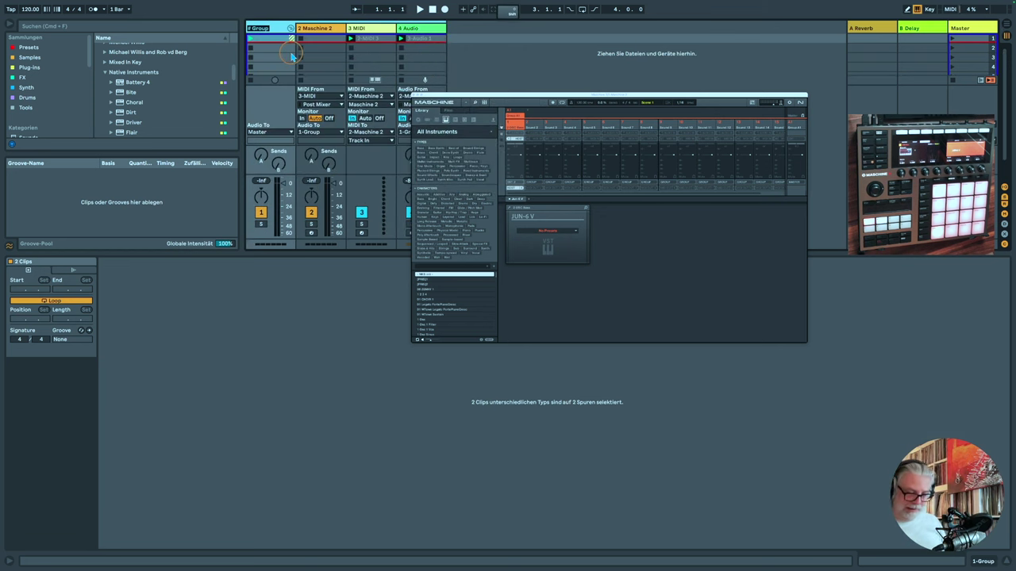
click(313, 28)
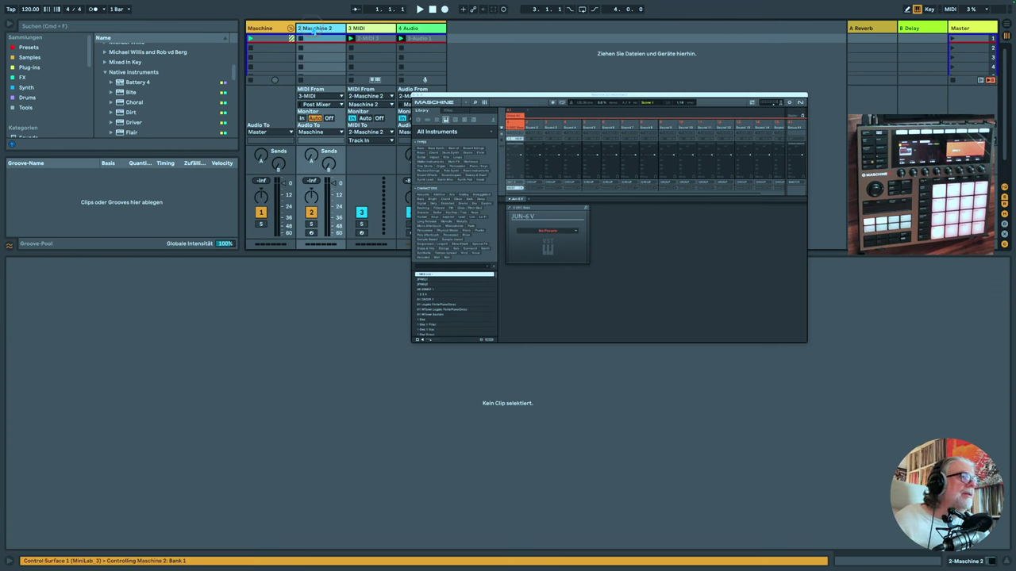
Rename the MIDI track in the group MaschineMIDI and the audio track Maschine Audio.
right_click(363, 29)
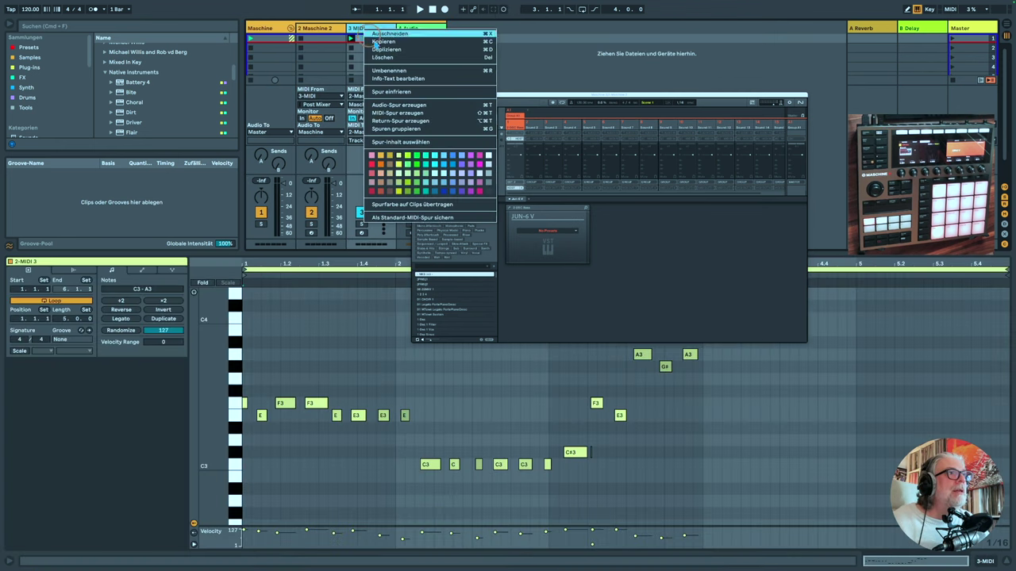
click(393, 73)
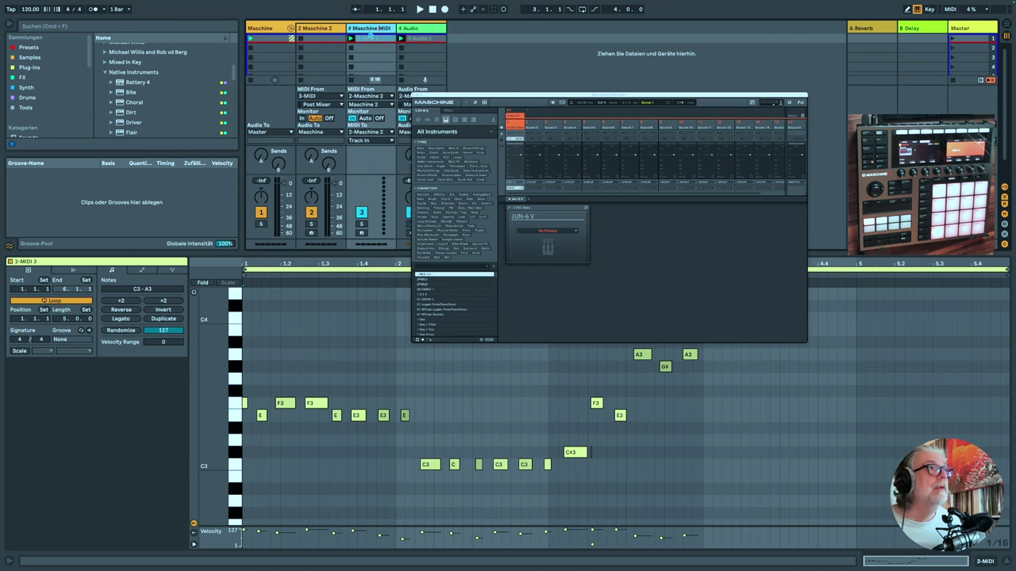
click(409, 29)
right_click(411, 29)
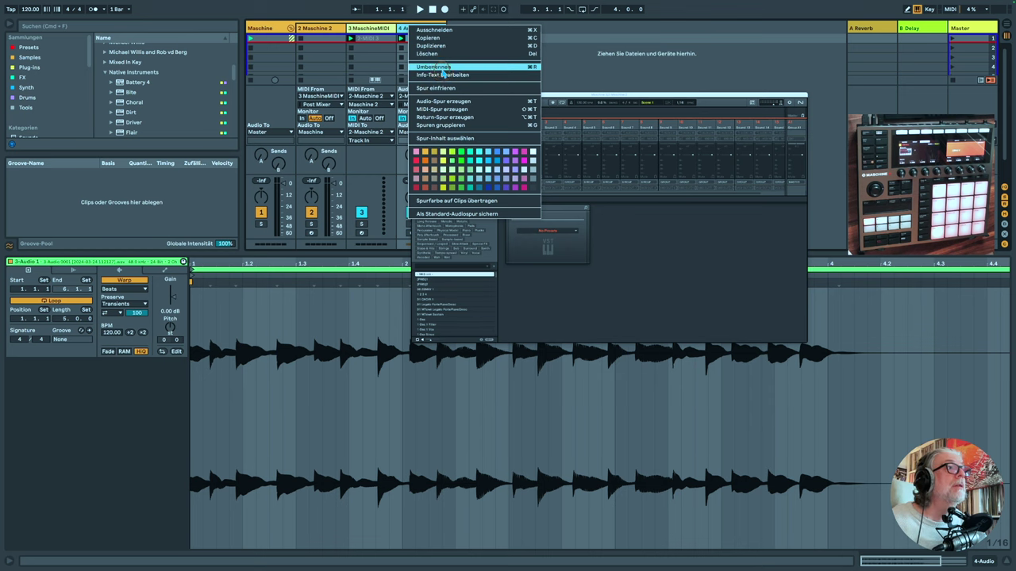
click(435, 67)
text(# Ma schine Audio)
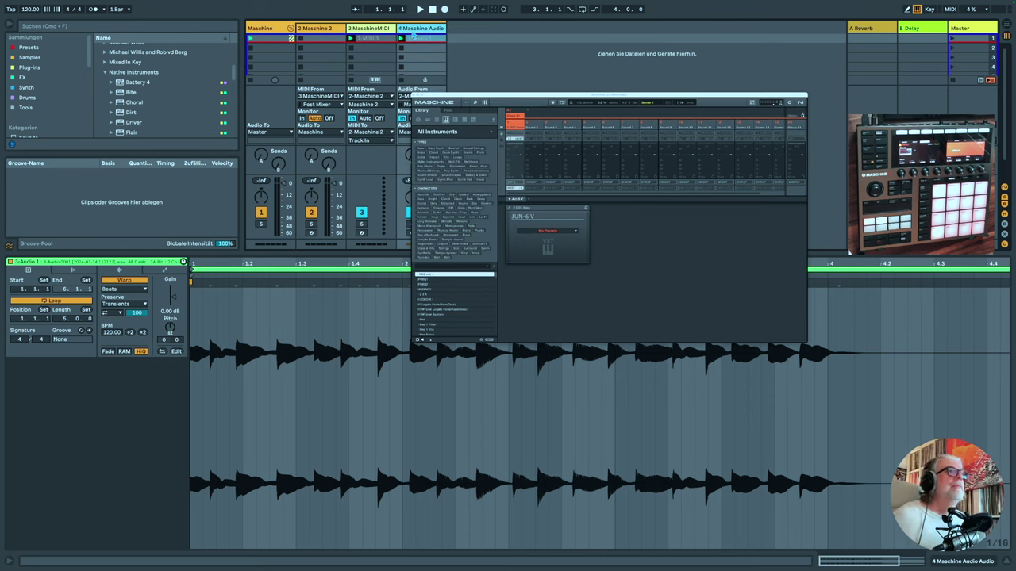
click(452, 48)
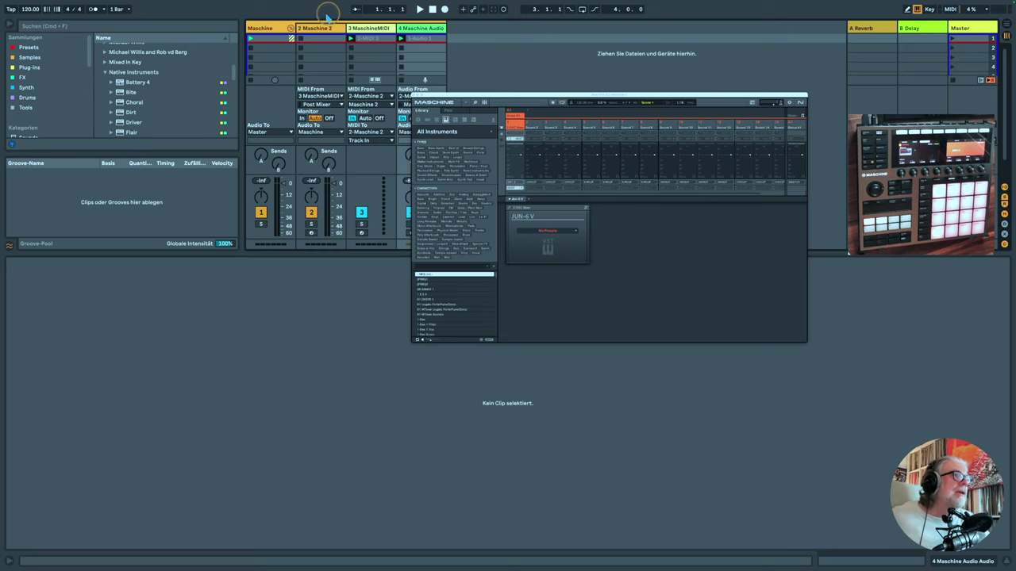
Fold and unfold the Maschine group, and move the Maschine plug-in window clear of the group's track channels.
click(291, 28)
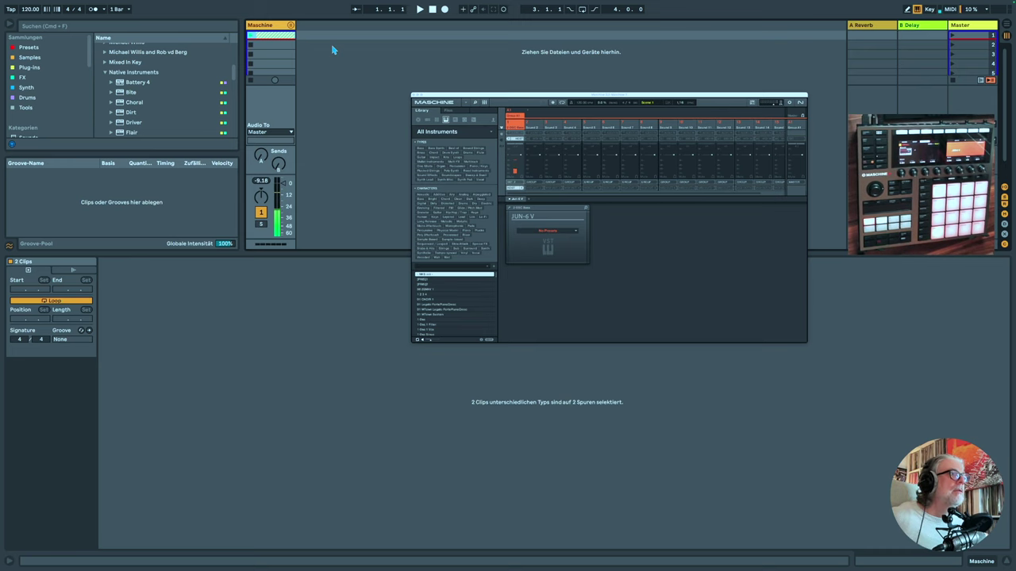
click(292, 25)
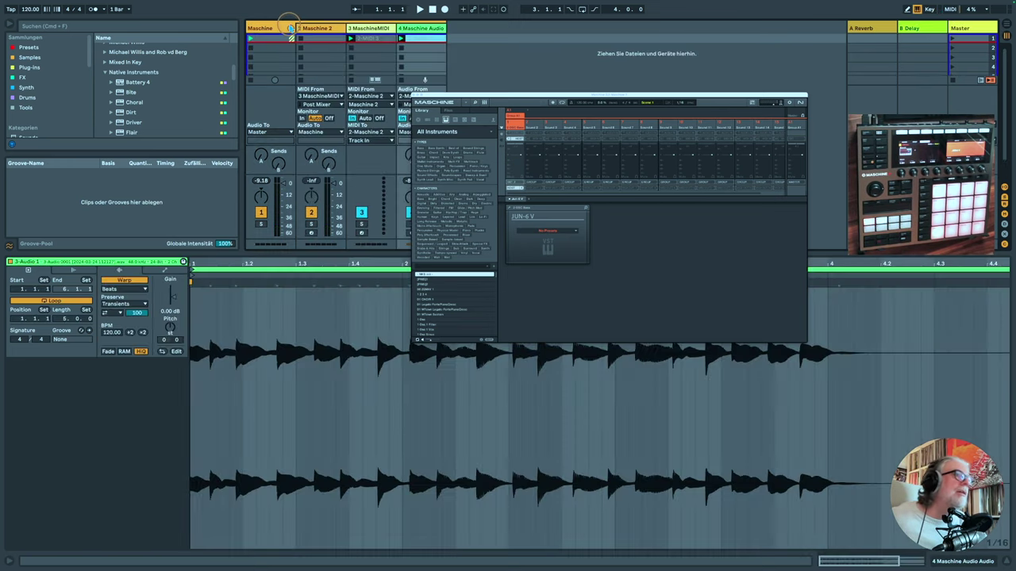
click(325, 84)
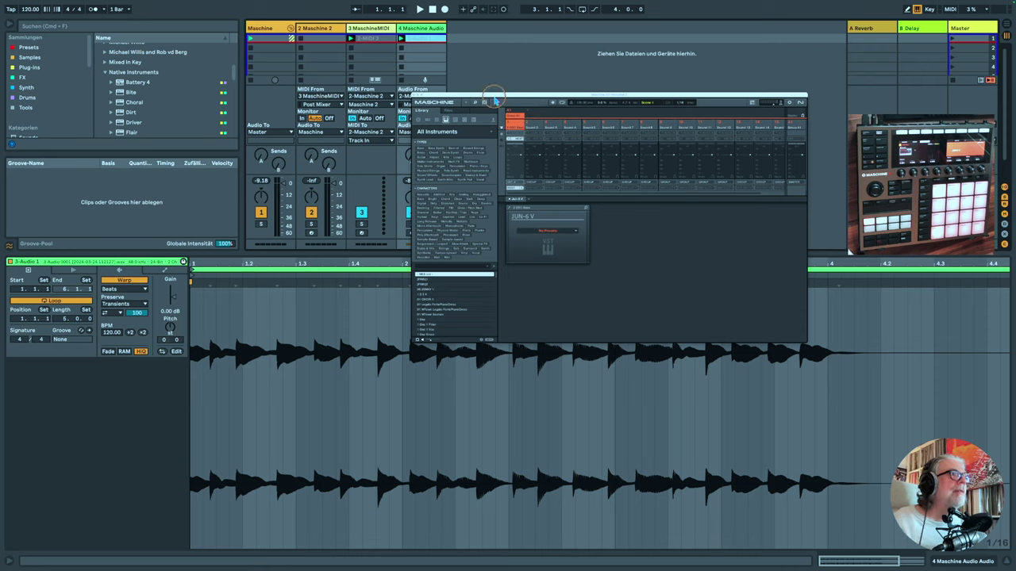
drag(497, 96, 605, 95)
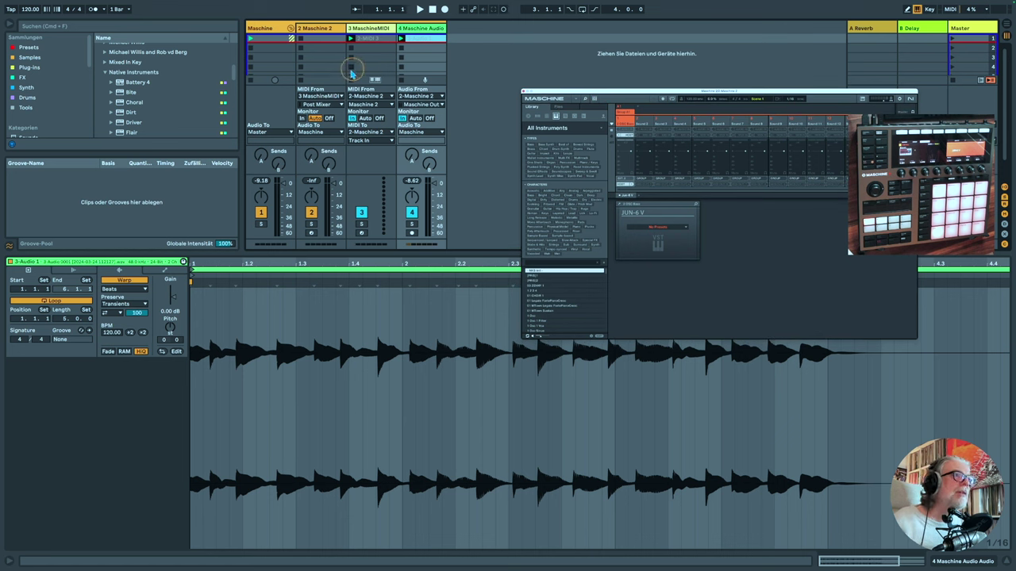